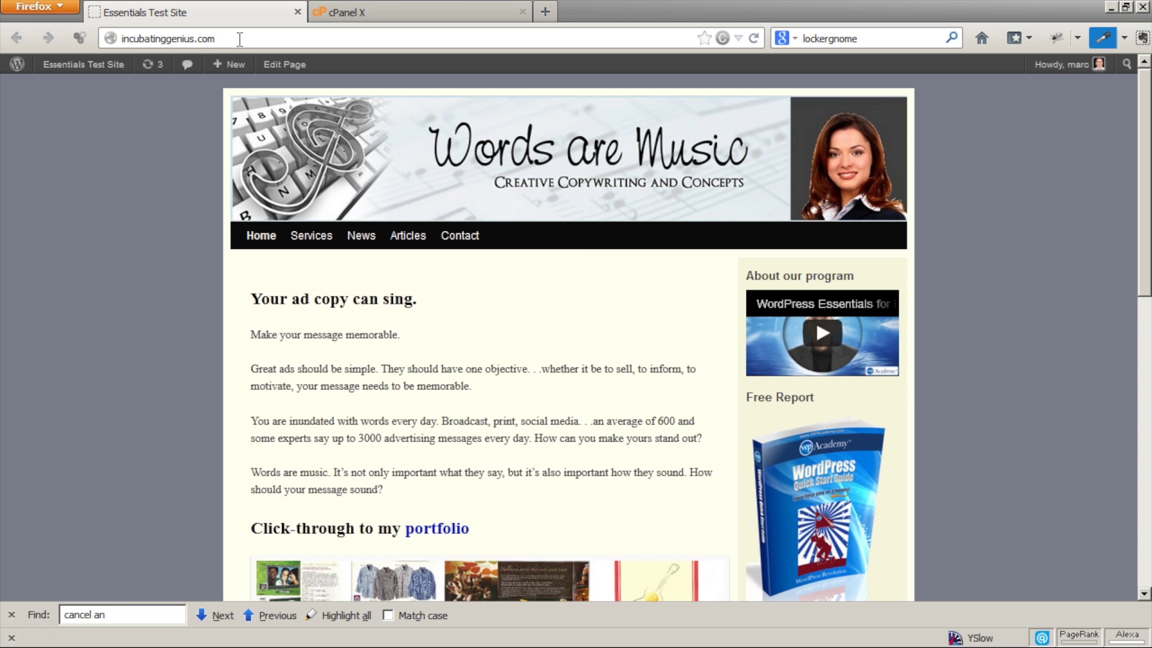
# Switch to cPanel and open the Fantastico De Luxe script installer from the Software/Services section.
pyautogui.click(363, 11)
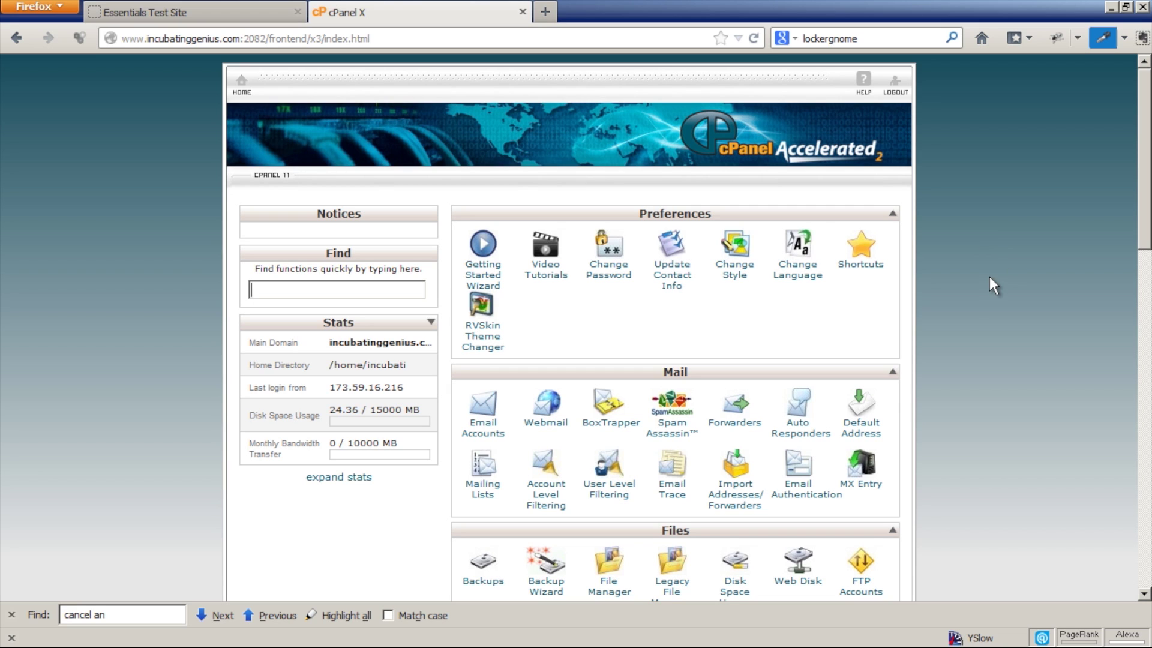
pyautogui.moveTo(1148, 234); pyautogui.dragTo(1149, 461)
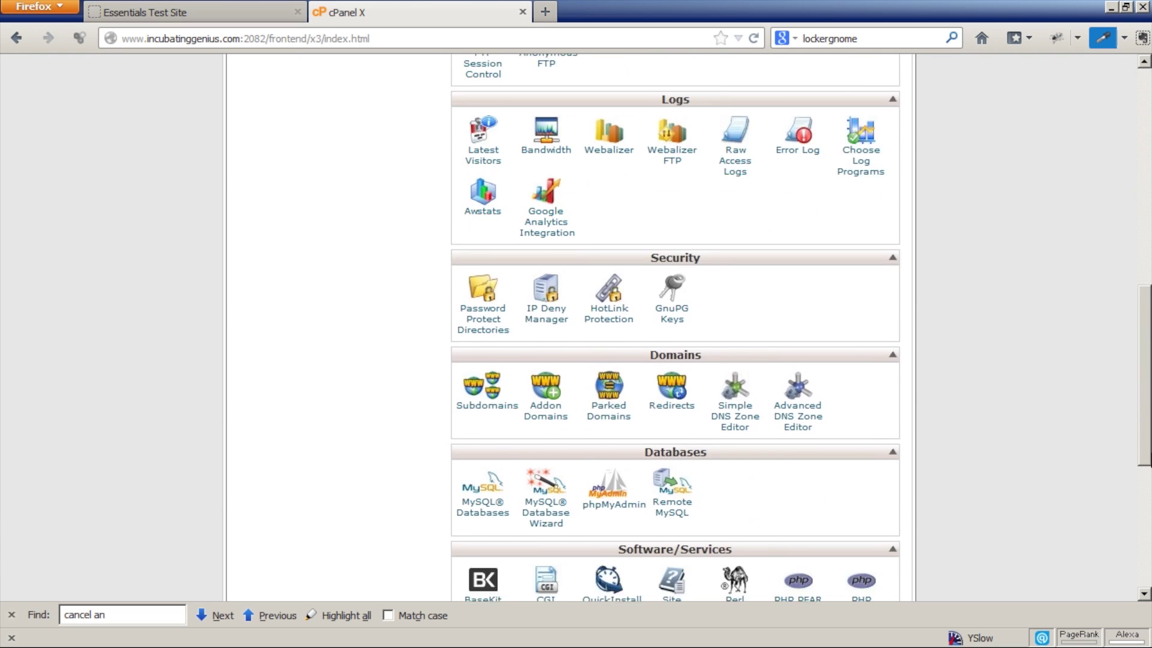
pyautogui.scroll(-5, 1074, 540)
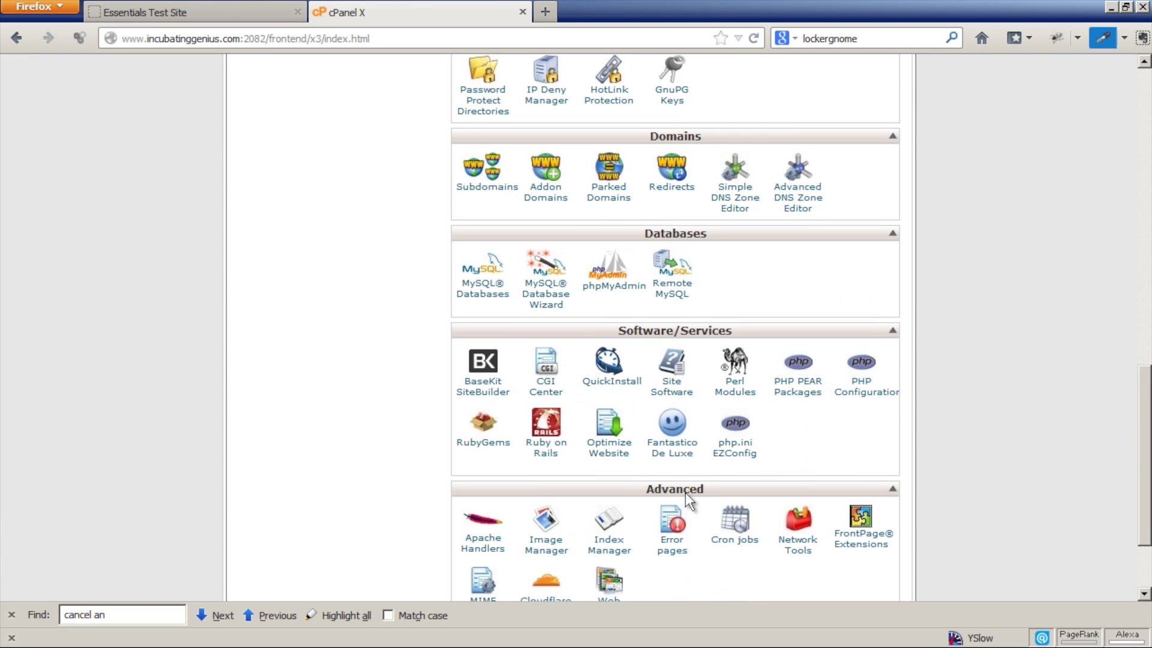
pyautogui.click(676, 445)
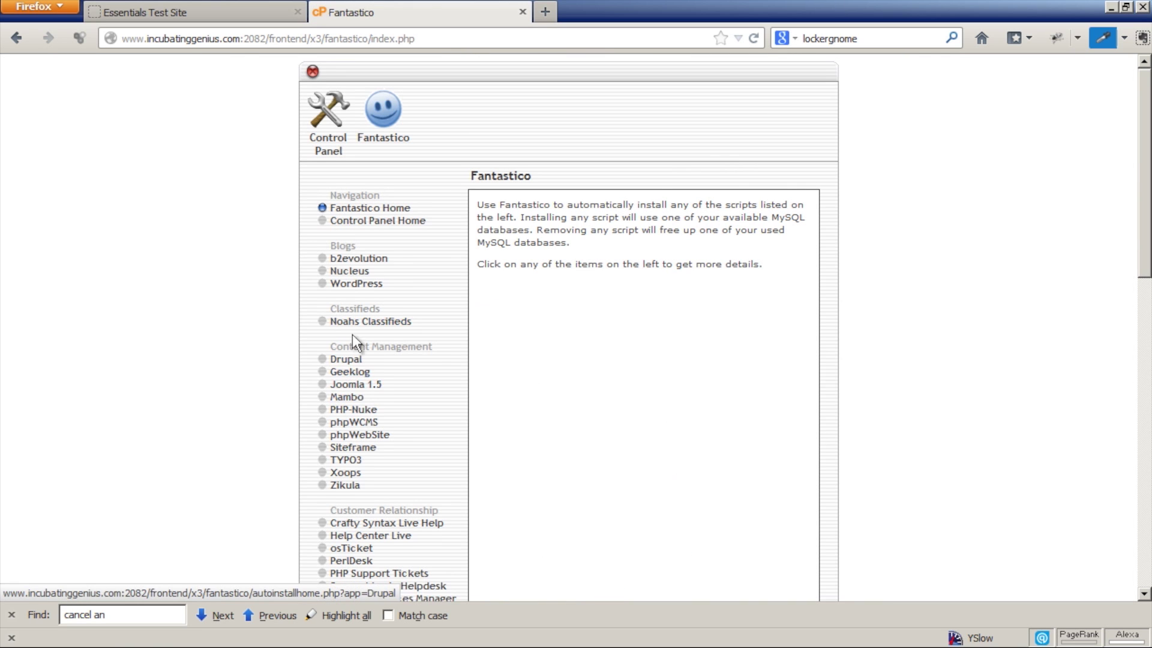
# Start a new Fantastico WordPress installation on the incubatinggenius.com domain.
pyautogui.click(357, 284)
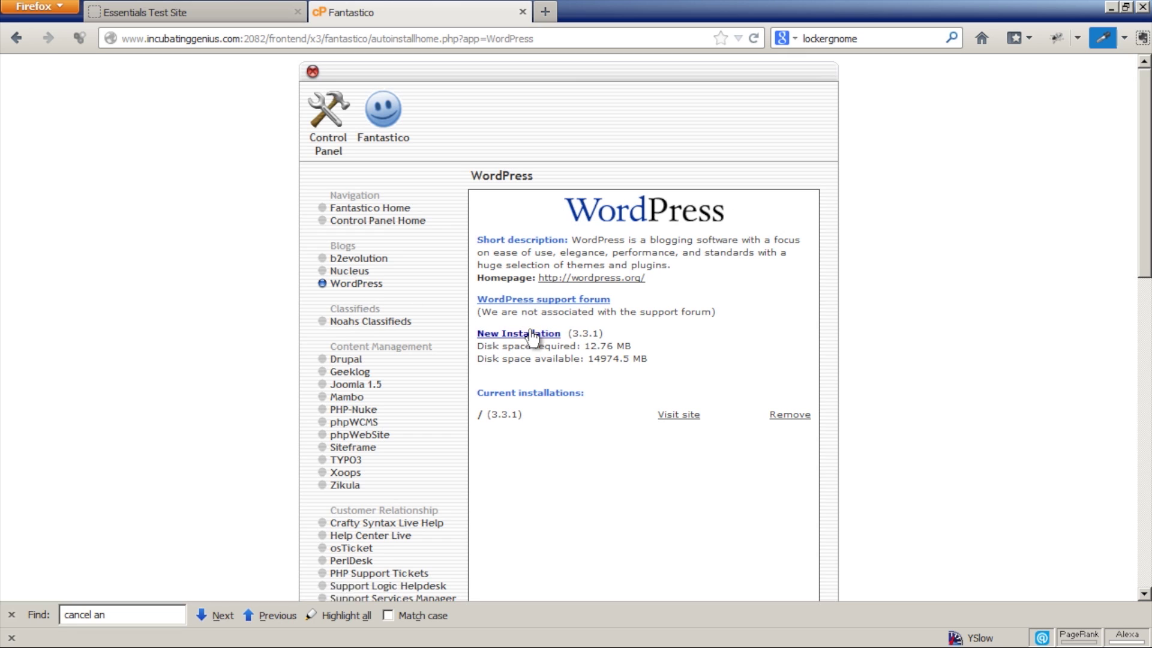
pyautogui.click(532, 335)
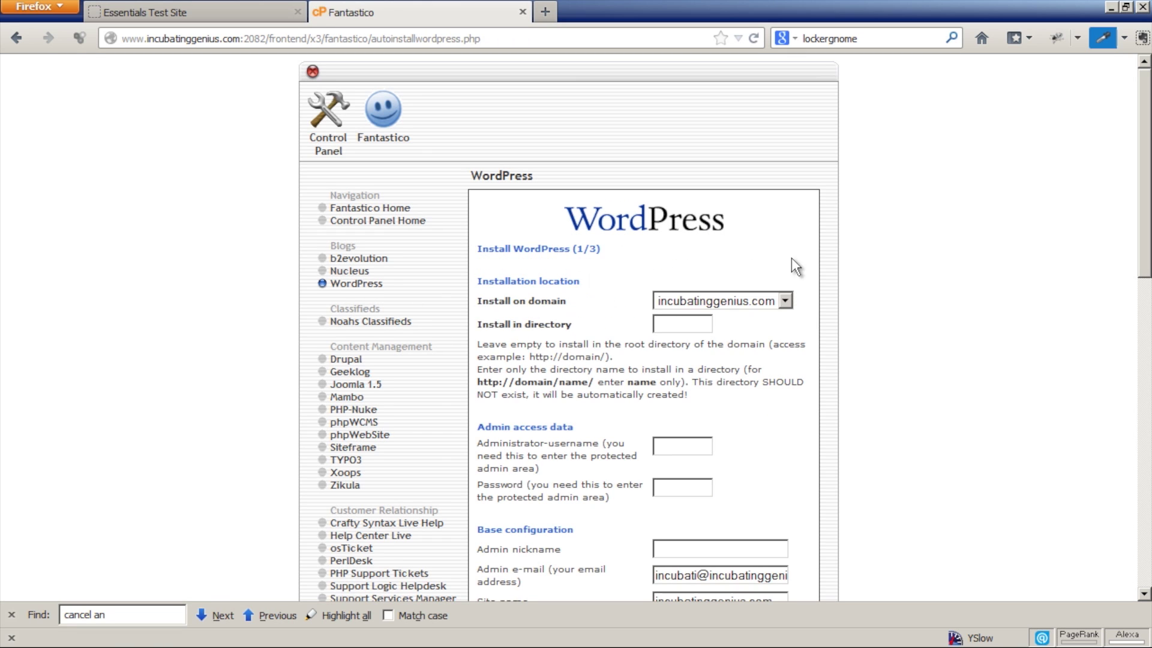
pyautogui.click(786, 299)
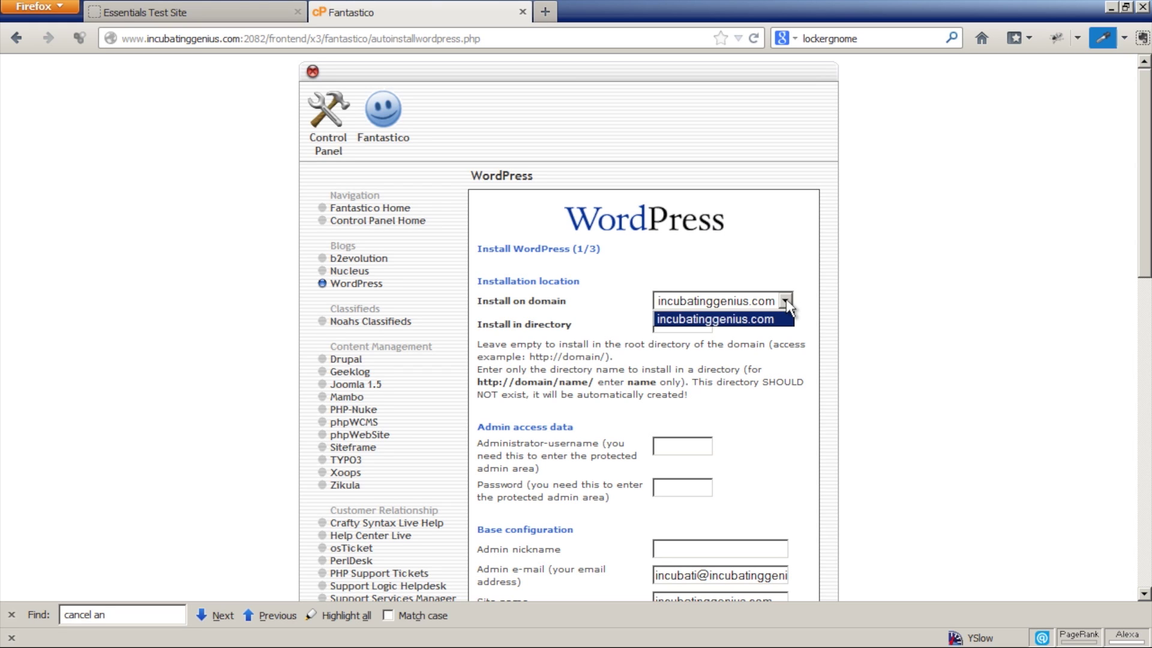
pyautogui.click(786, 299)
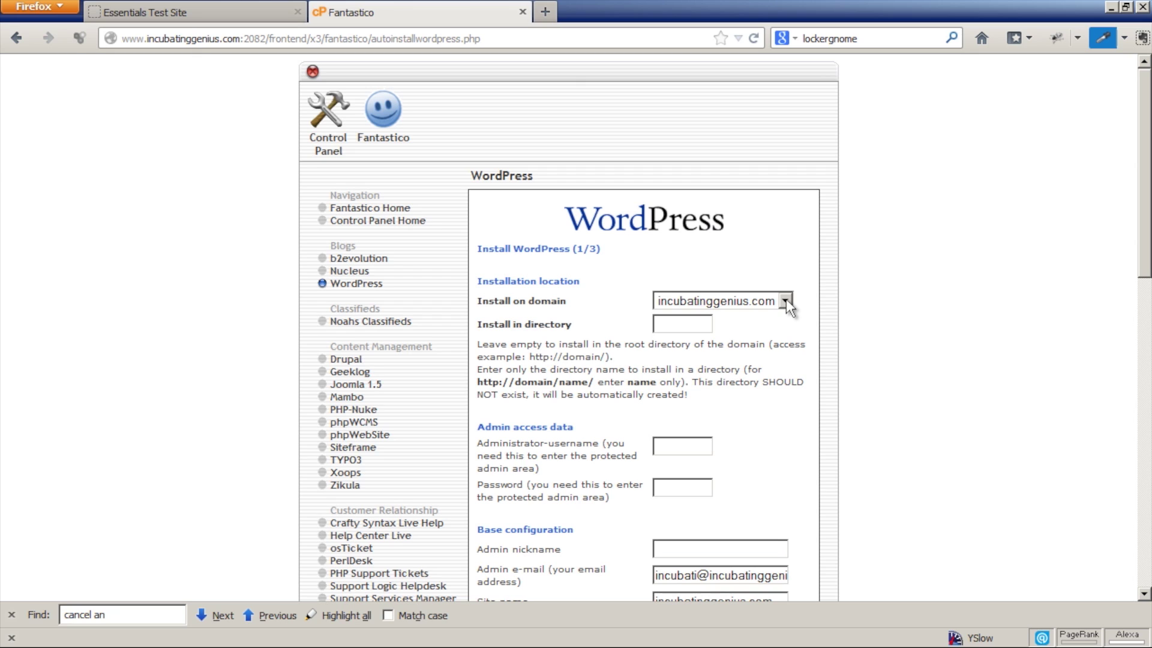
# Set install directory 'test', enter the admin username and password, and submit the form.
pyautogui.click(672, 323)
pyautogui.write('test')
pyautogui.click(673, 444)
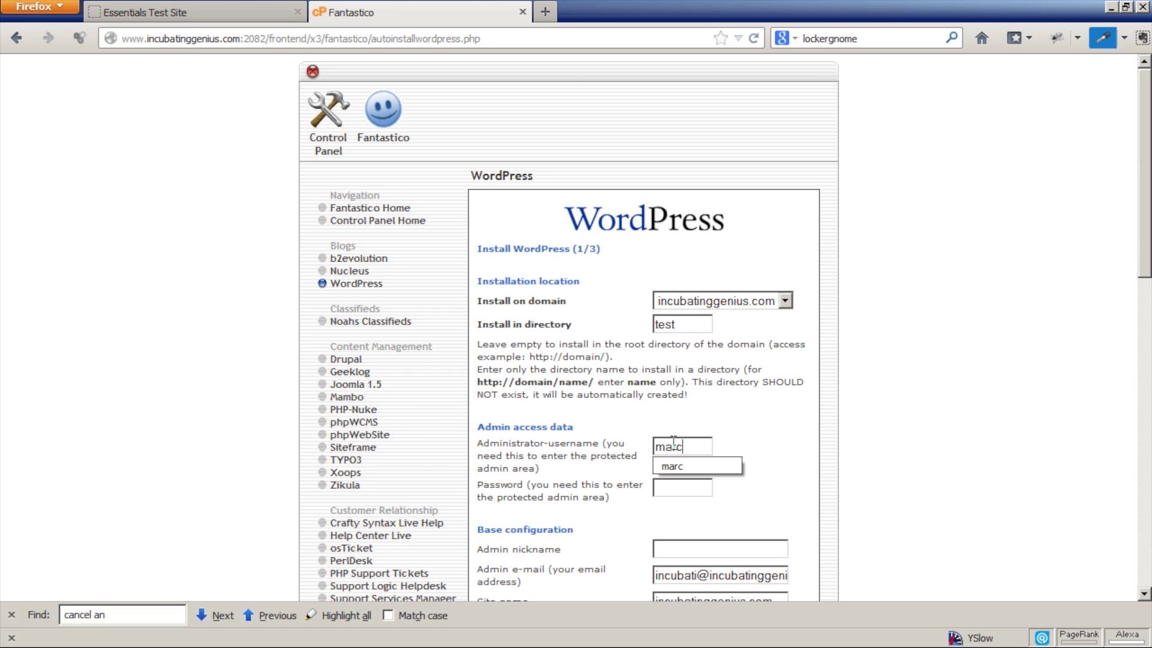
pyautogui.press('Tab')
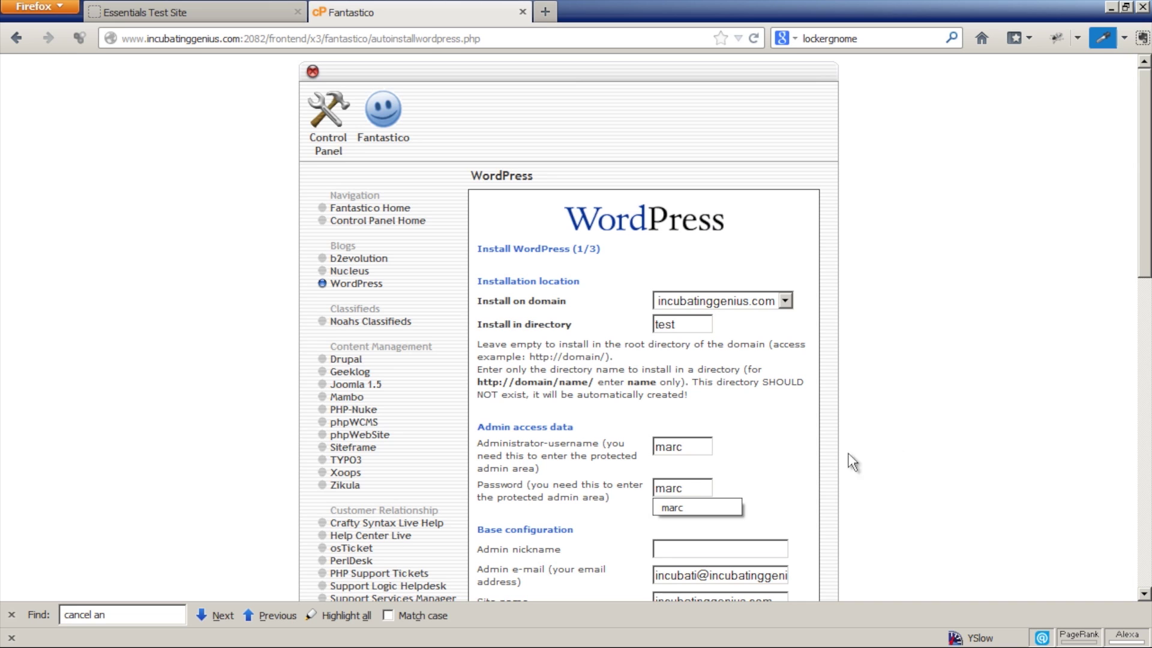
pyautogui.scroll(-5, 907, 453)
pyautogui.click(645, 342)
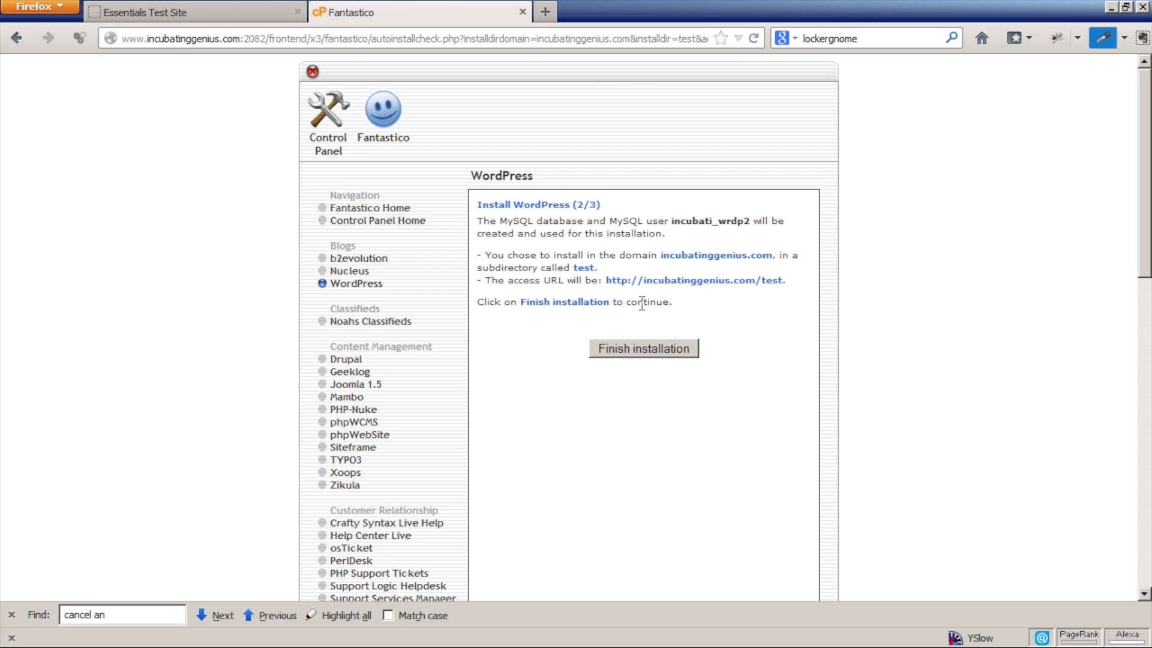
# Finish the WordPress installation into incubatinggenius.com/test.
pyautogui.click(619, 353)
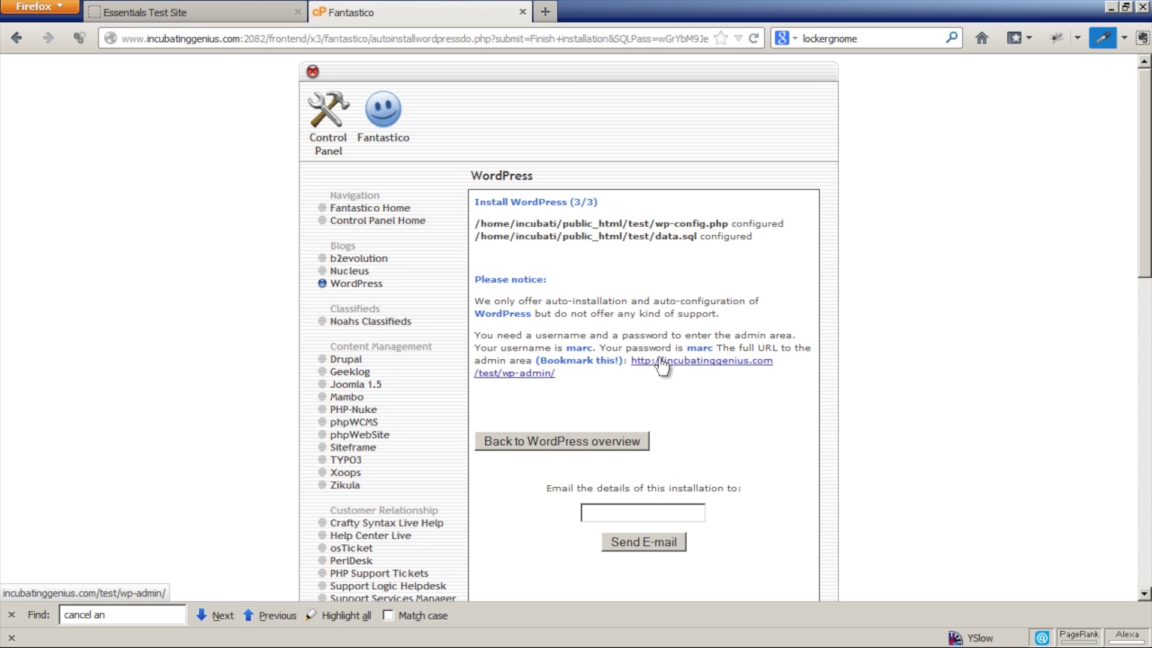
# Log into the /test site's wp-admin with the admin password and dismiss the welcome popups.
pyautogui.click(660, 360)
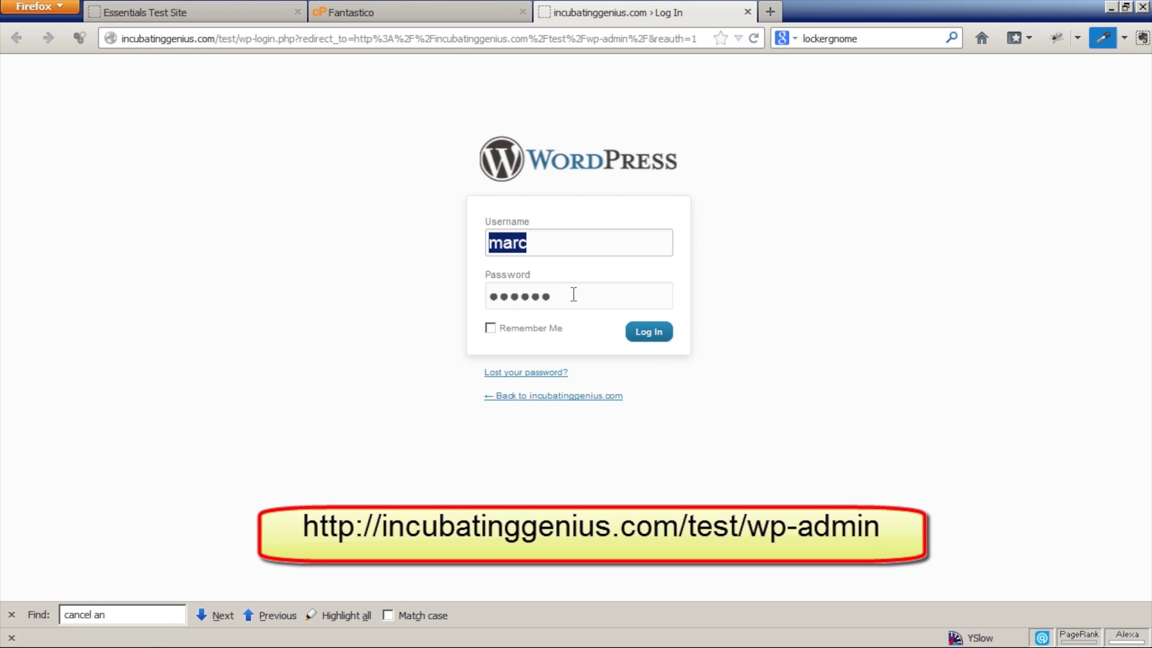
pyautogui.press('Tab')
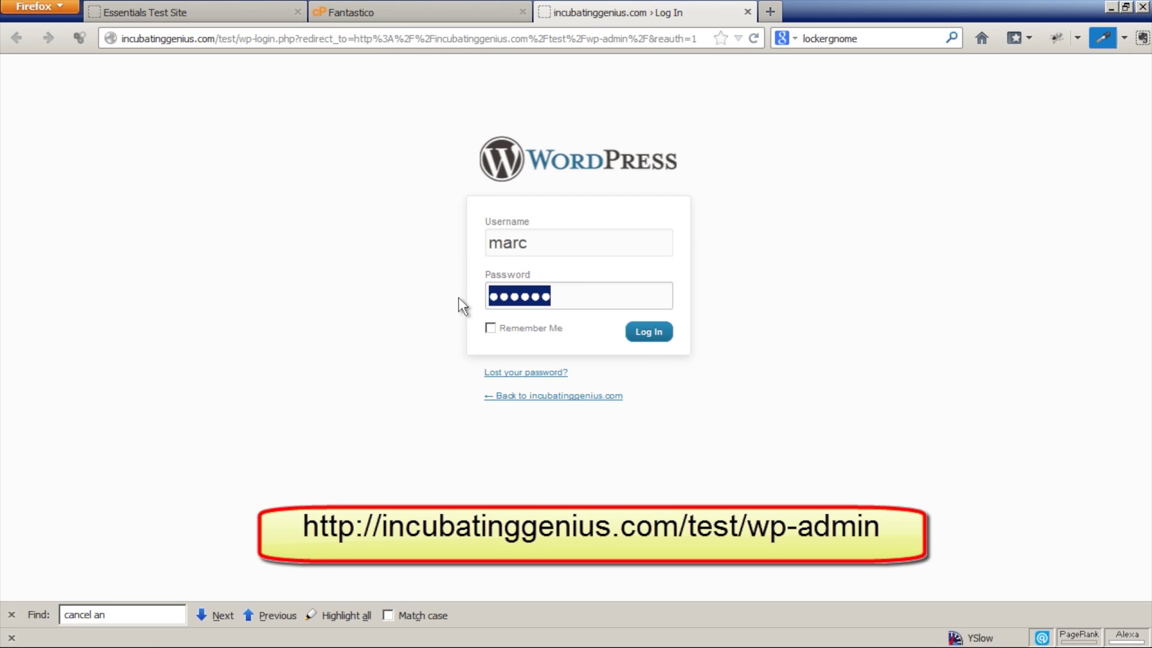
pyautogui.write('****')
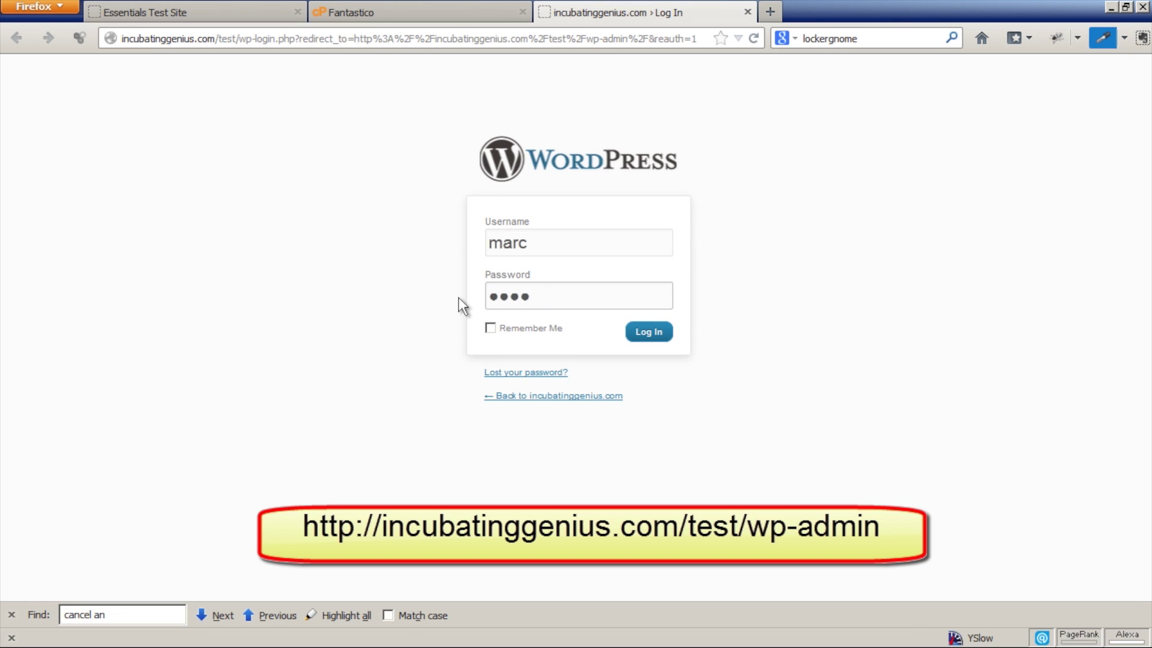
pyautogui.click(653, 331)
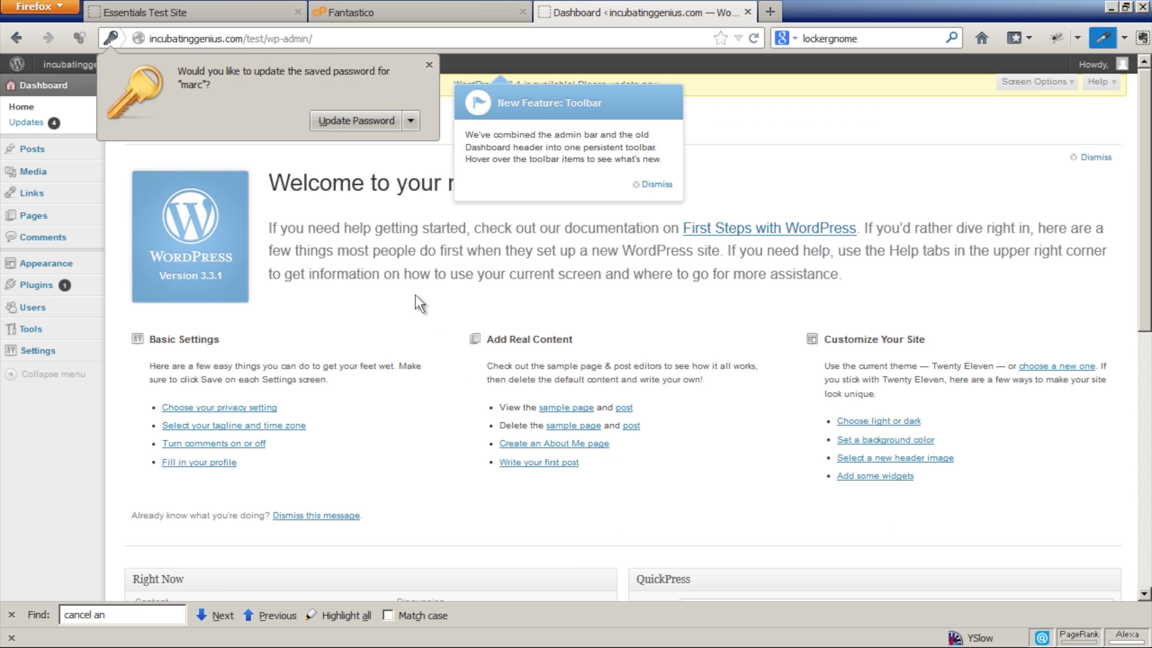
pyautogui.click(415, 294)
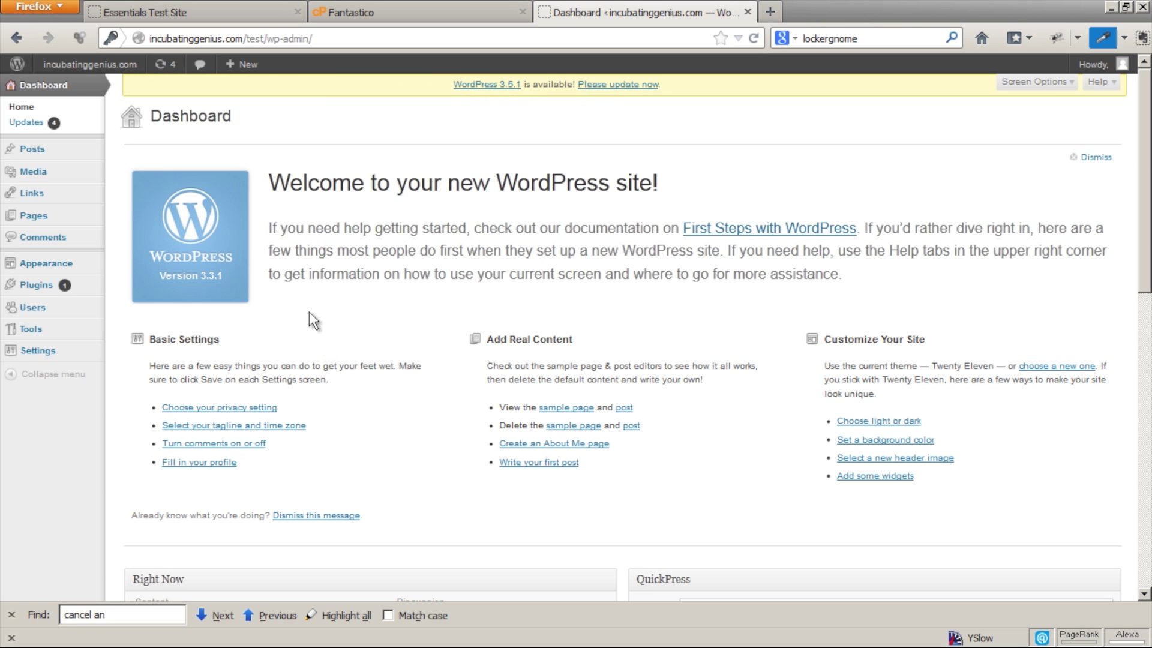
# On the original Essentials Test Site, search Plugins > Add New for 'wp clone'.
pyautogui.click(191, 9)
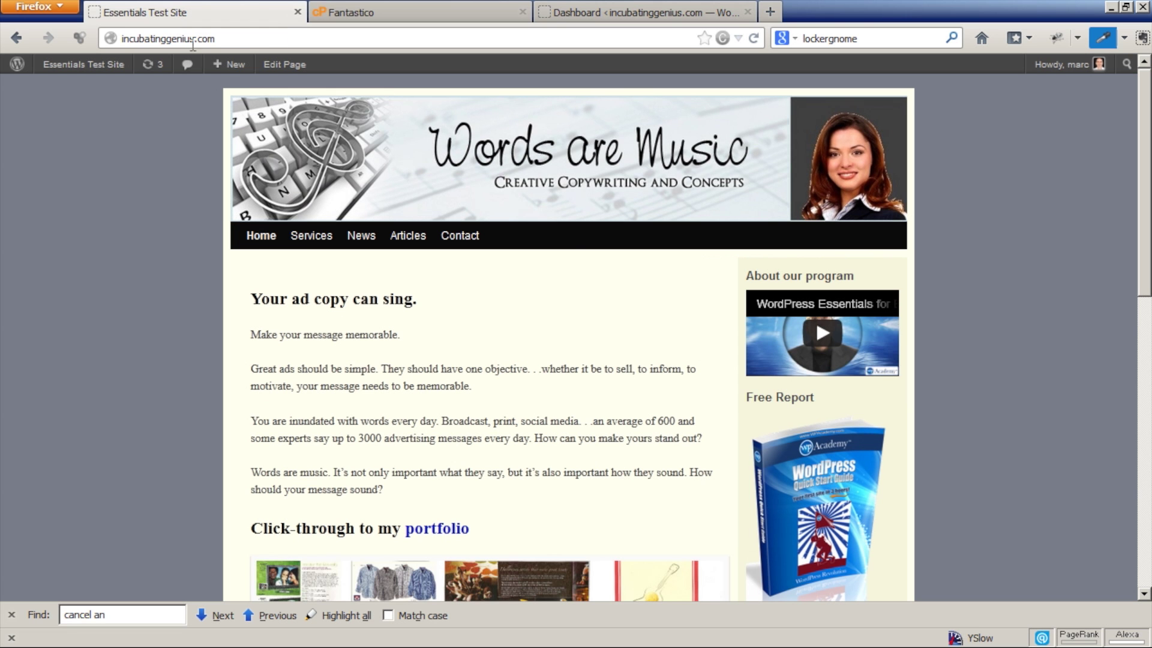
pyautogui.moveTo(108, 66)
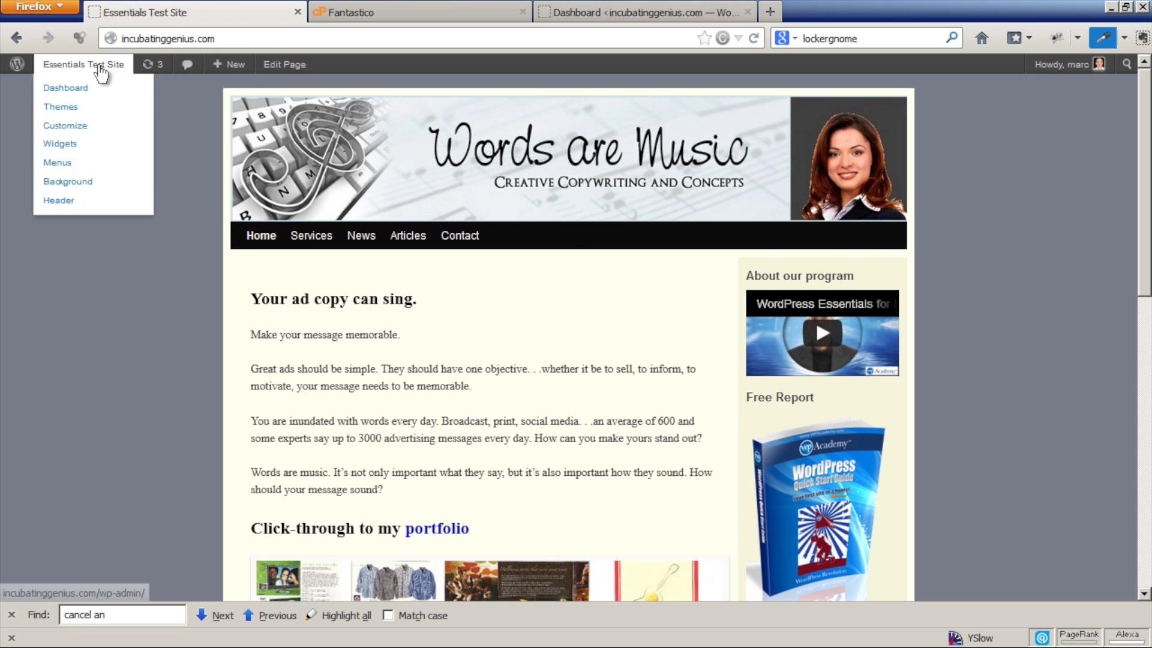
pyautogui.click(85, 90)
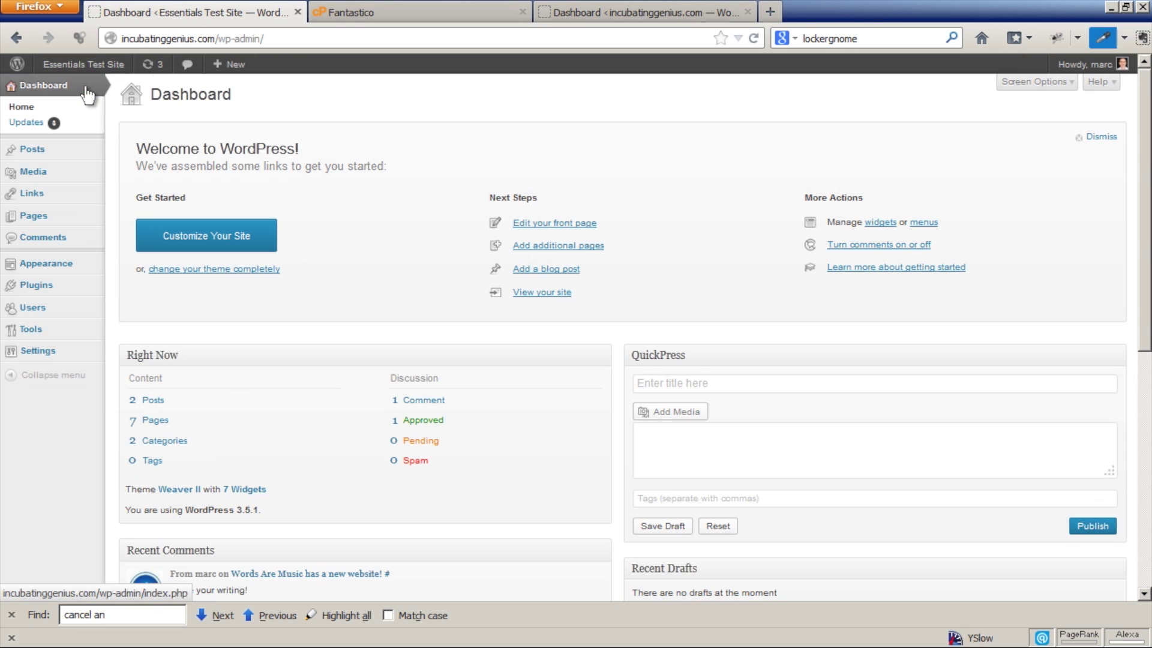
pyautogui.moveTo(48, 287)
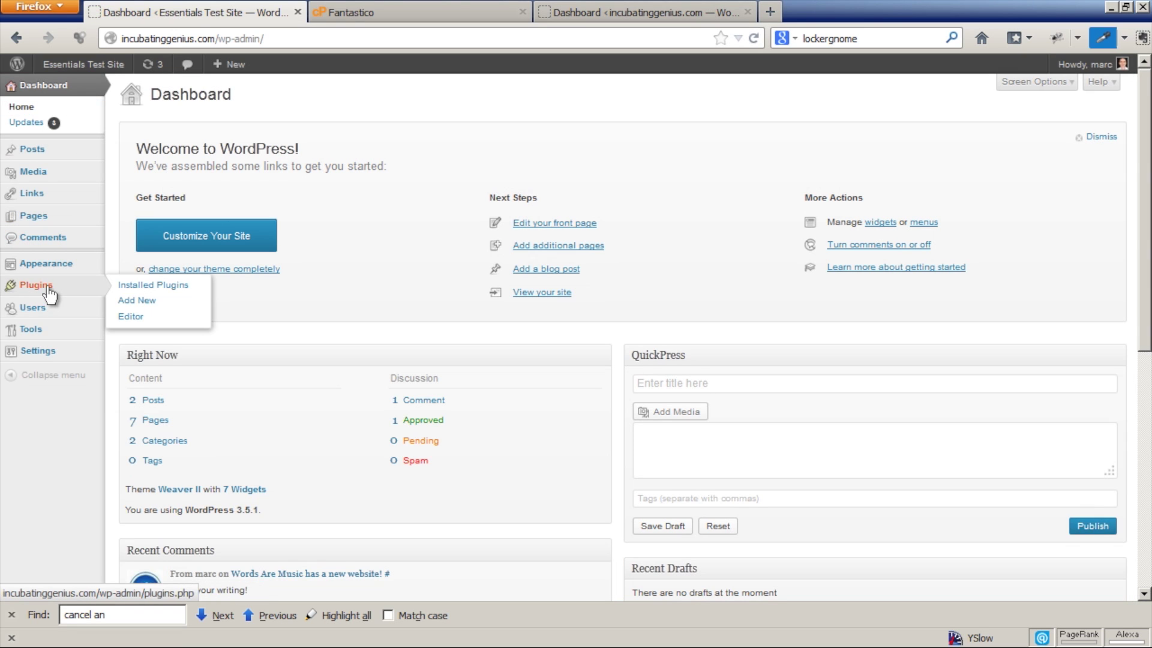
pyautogui.click(133, 300)
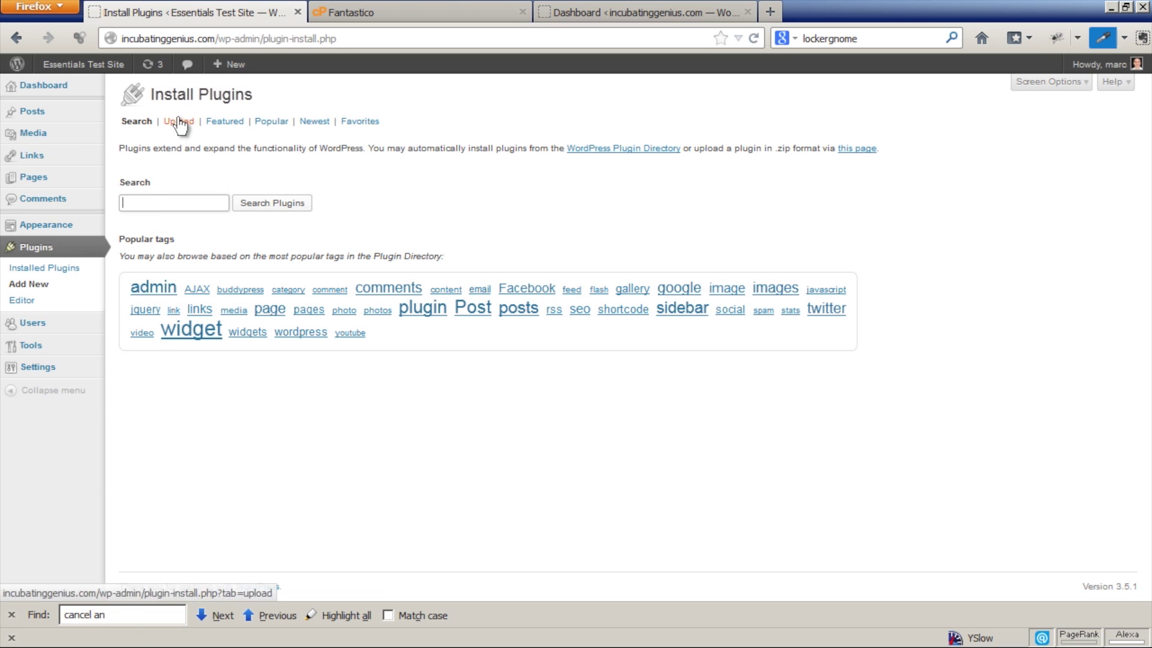
pyautogui.doubleClick(170, 201)
pyautogui.write('wp clone')
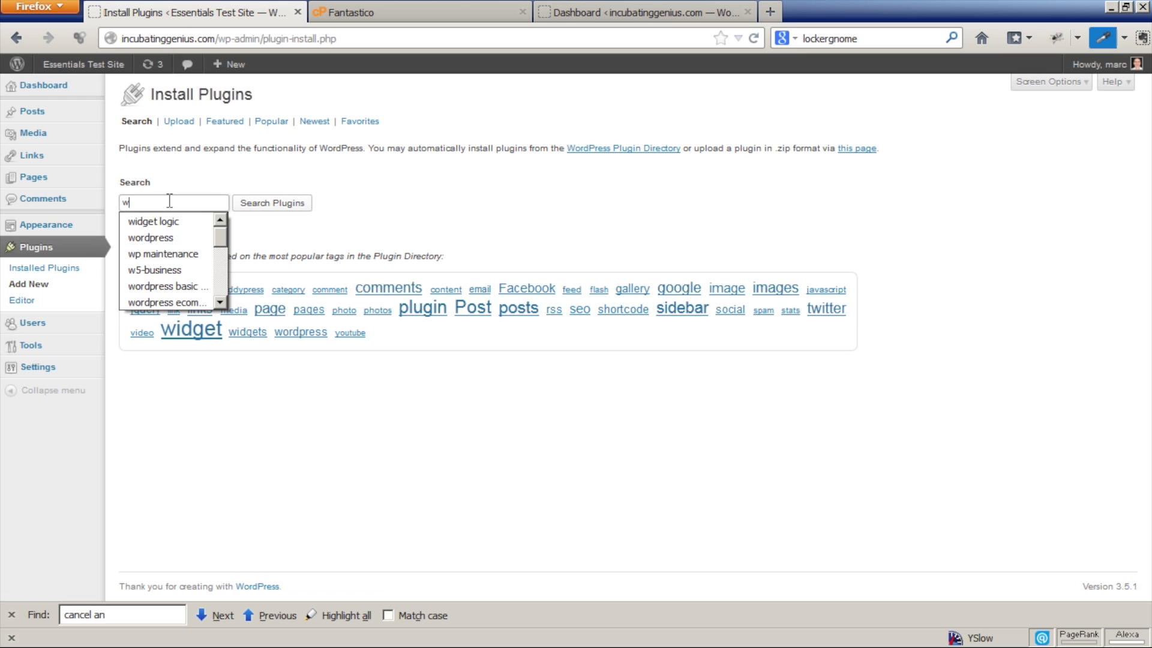
pyautogui.click(270, 204)
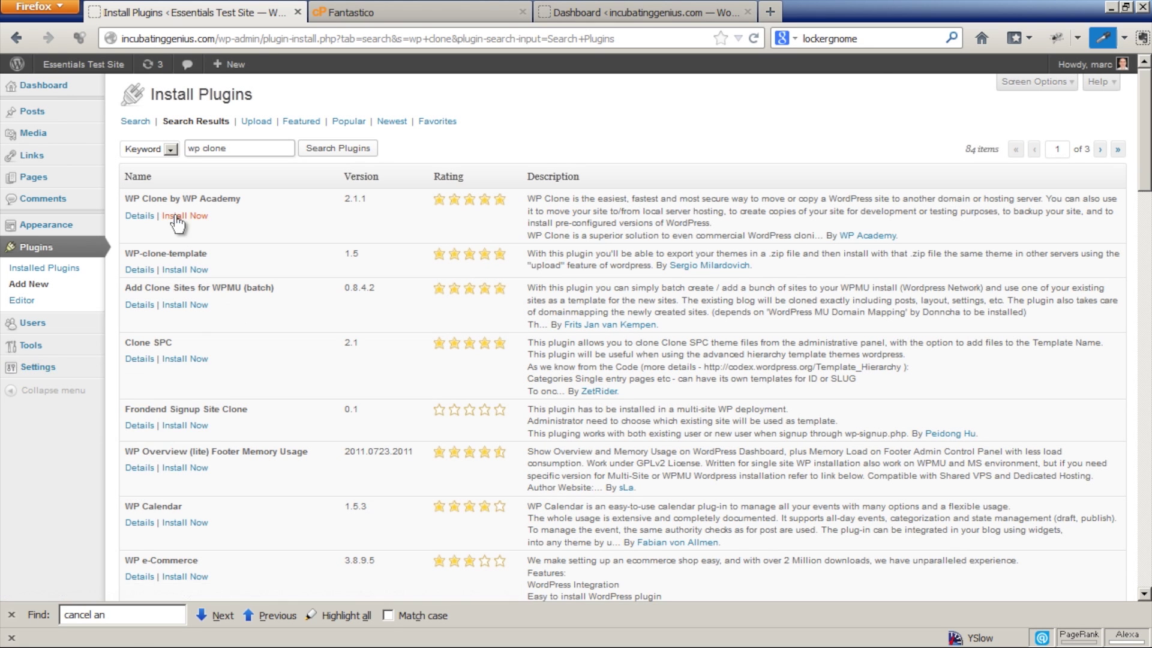
# Install WP Clone by WP Academy 2.1.1 on the root site and activate it.
pyautogui.click(177, 217)
pyautogui.click(543, 292)
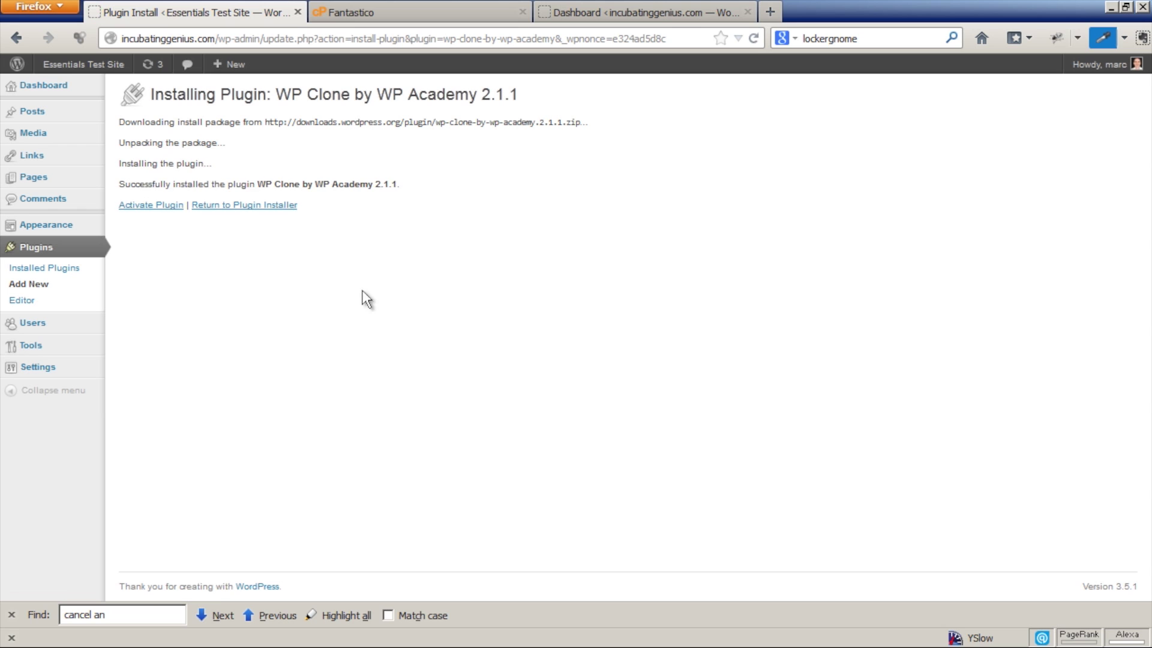
pyautogui.click(161, 205)
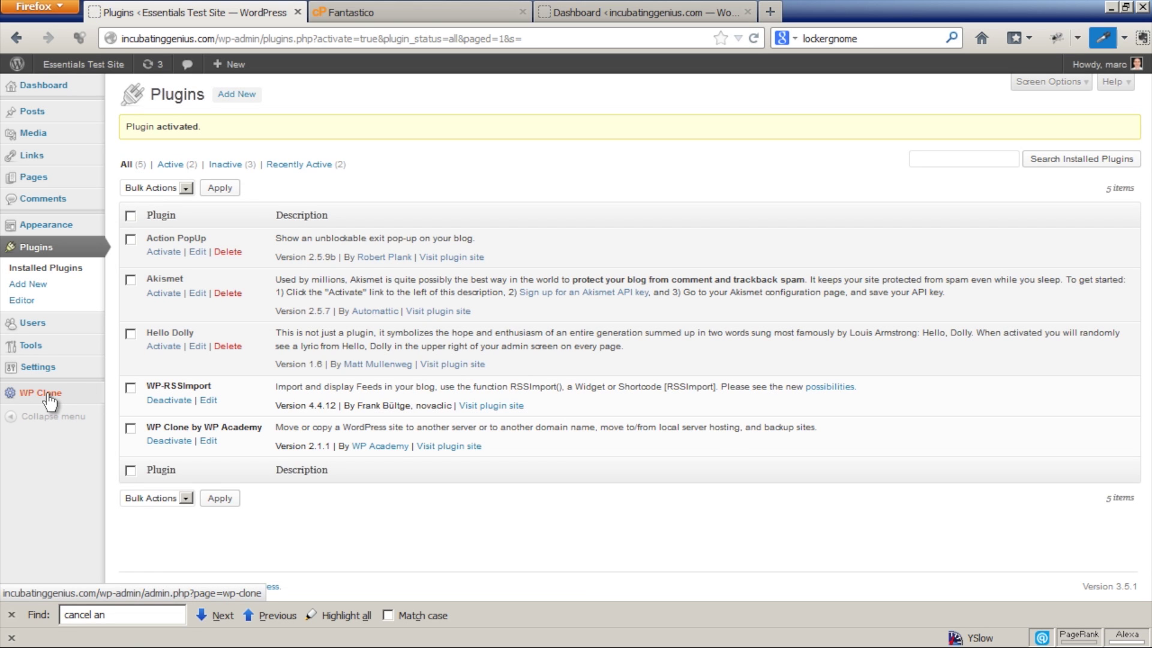
# Create a 5.92 MB WP Clone backup of the Essentials Test Site, then return to the /test dashboard.
pyautogui.click(48, 394)
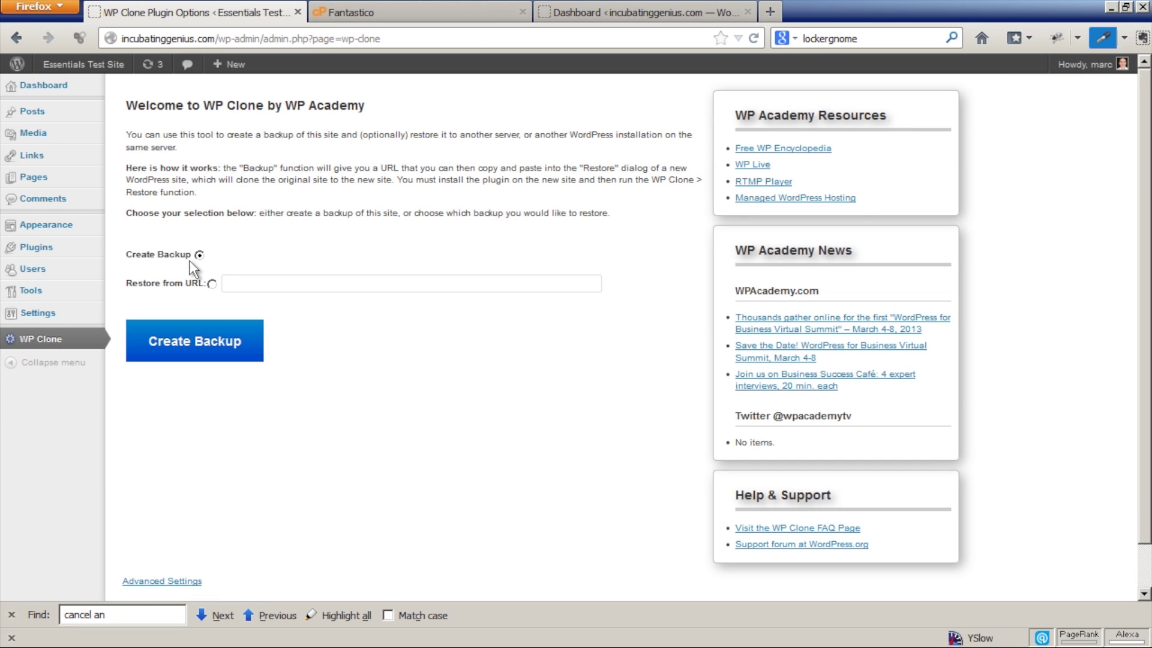
pyautogui.click(207, 340)
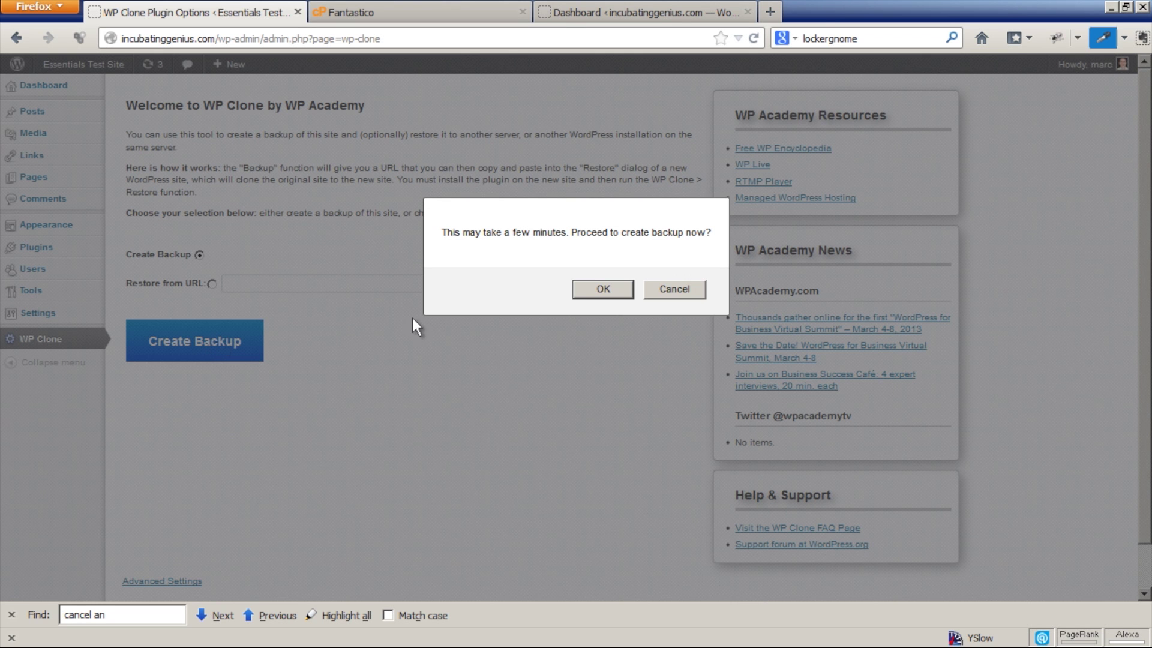
pyautogui.click(603, 290)
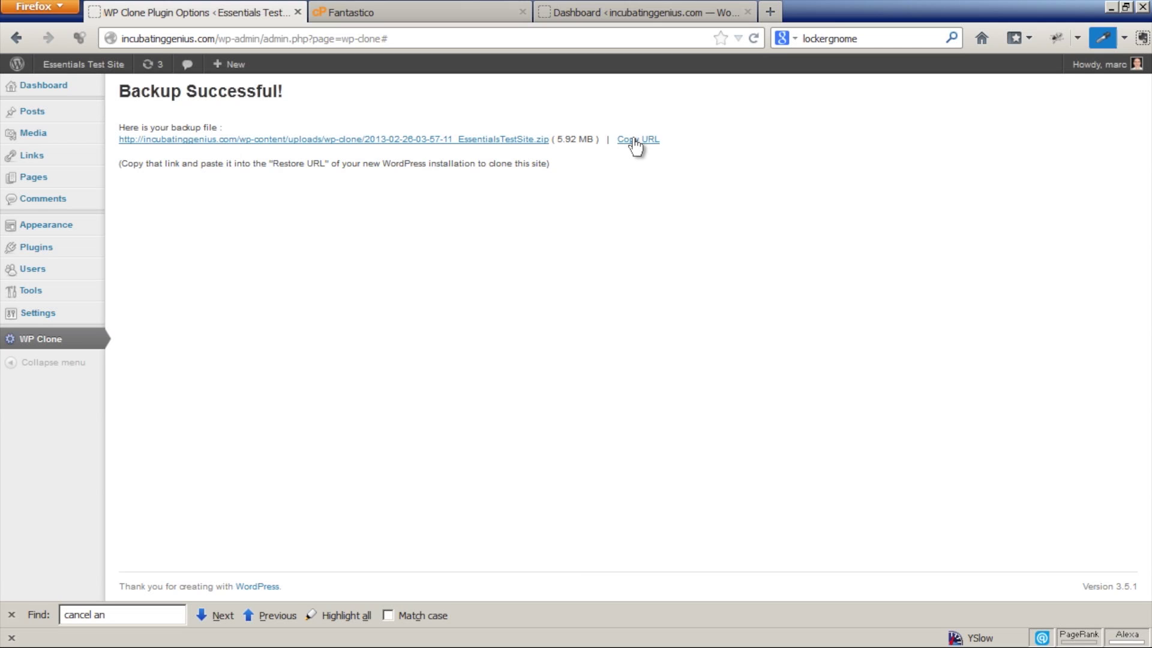
pyautogui.click(636, 6)
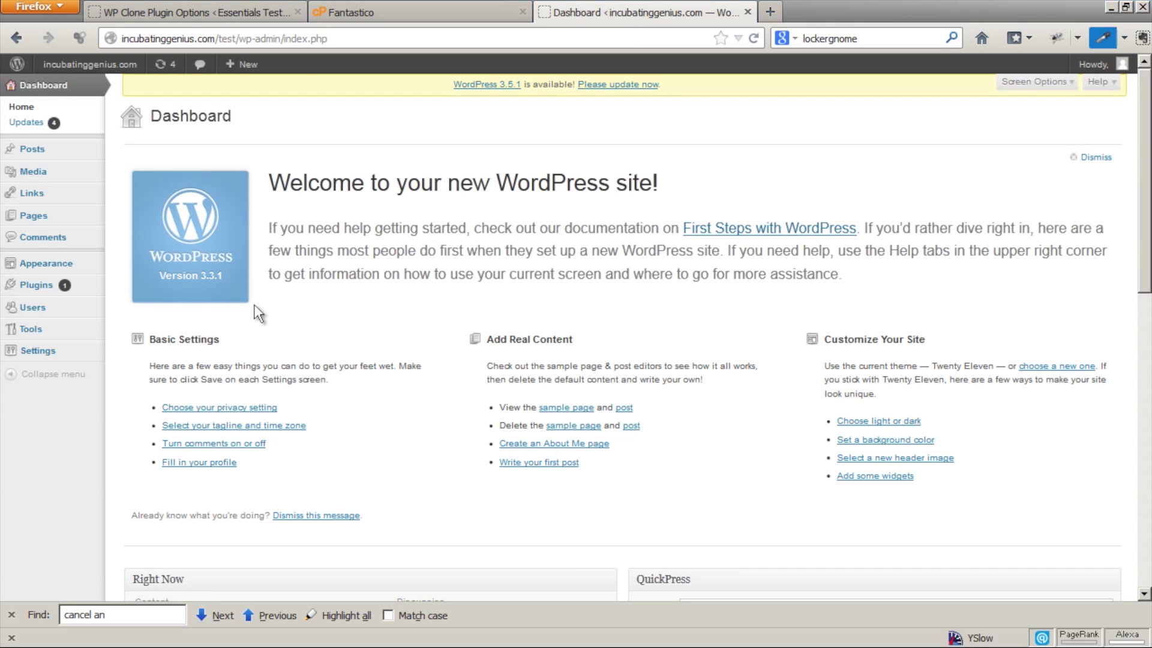
# On the /test site, search the plugin directory for 'wp clone'.
pyautogui.moveTo(33, 294)
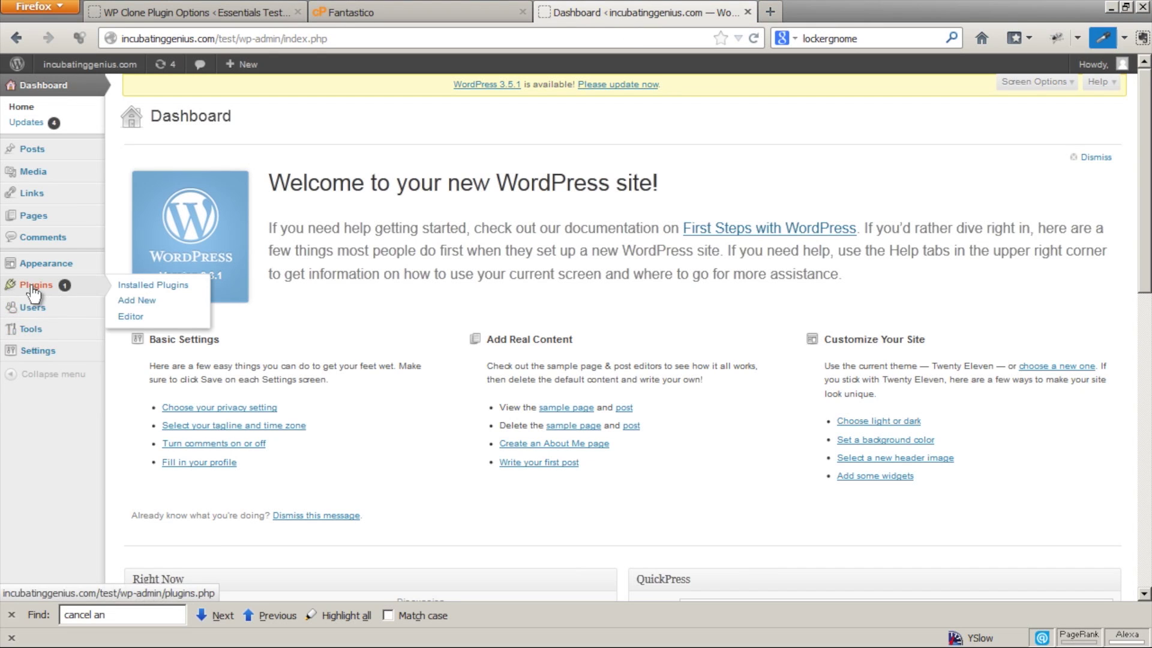
pyautogui.click(135, 303)
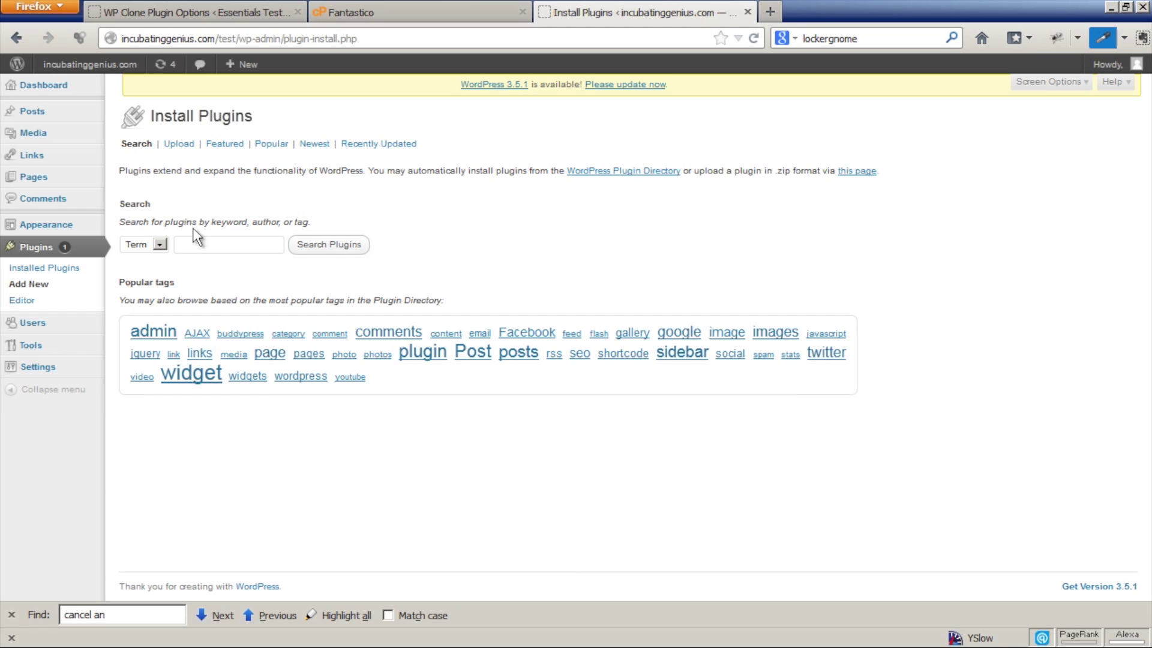
pyautogui.click(196, 238)
pyautogui.write('wp clone')
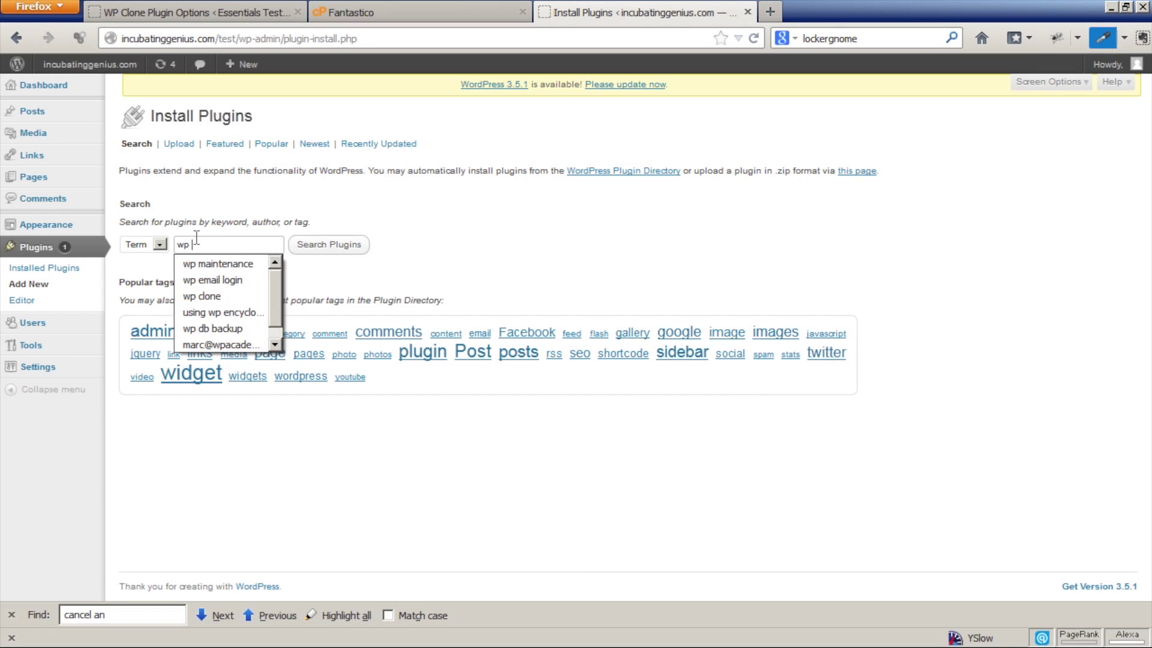
pyautogui.click(327, 246)
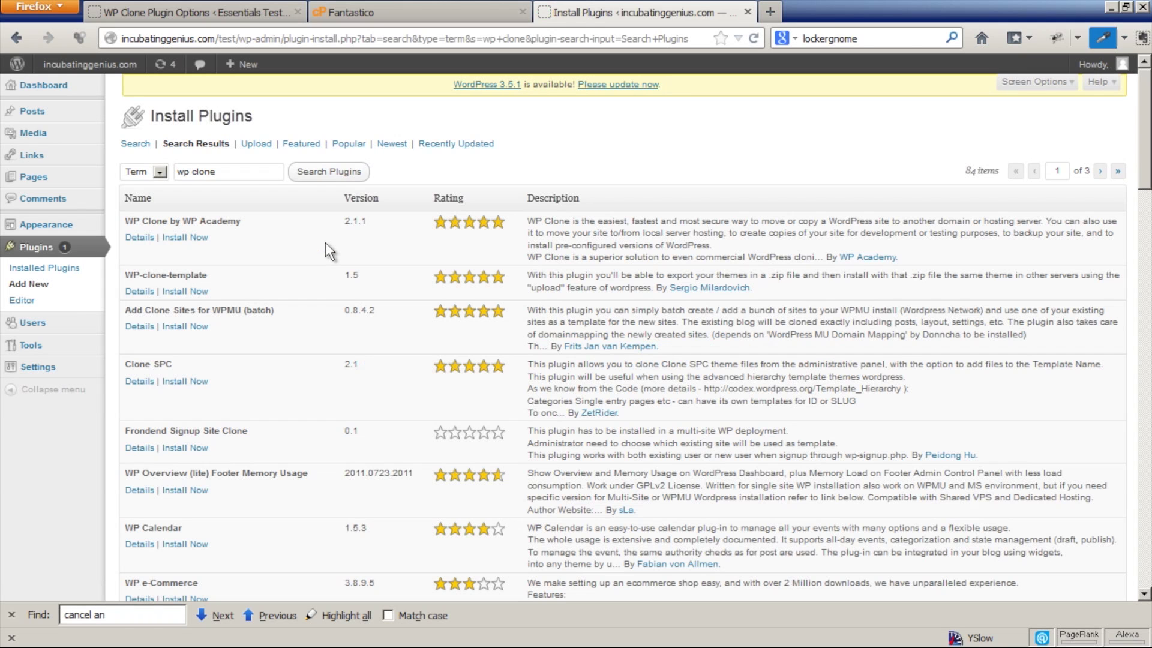
# Install and activate WP Clone 2.1.1 on /test and open its backup-and-restore page.
pyautogui.click(180, 238)
pyautogui.click(564, 290)
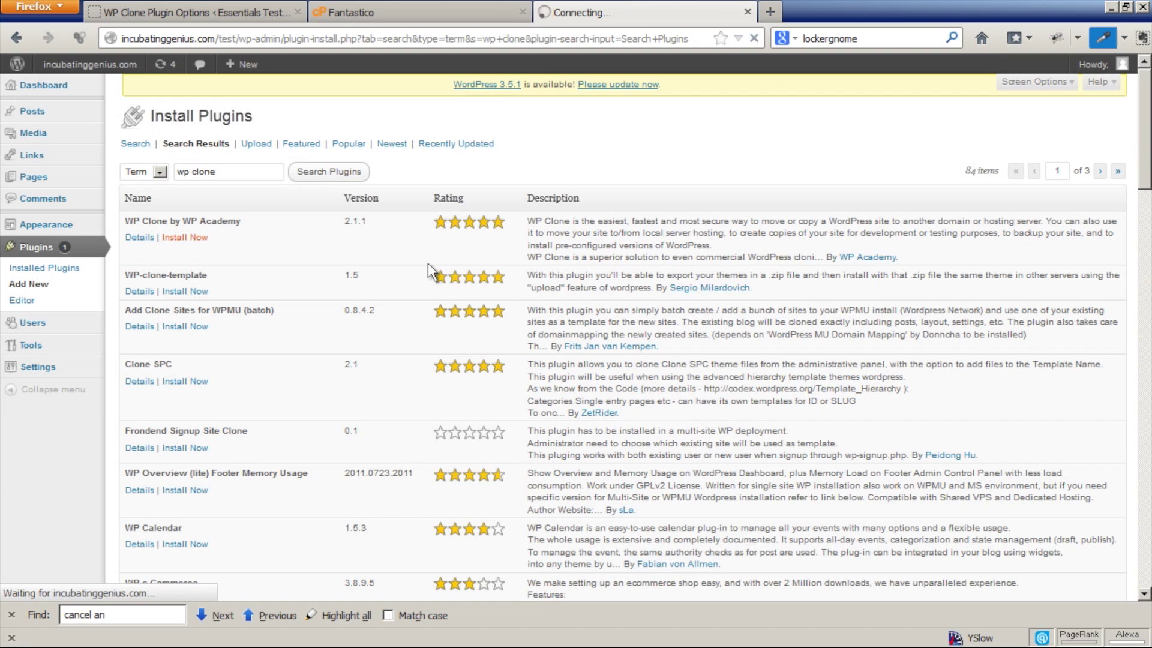
pyautogui.click(170, 228)
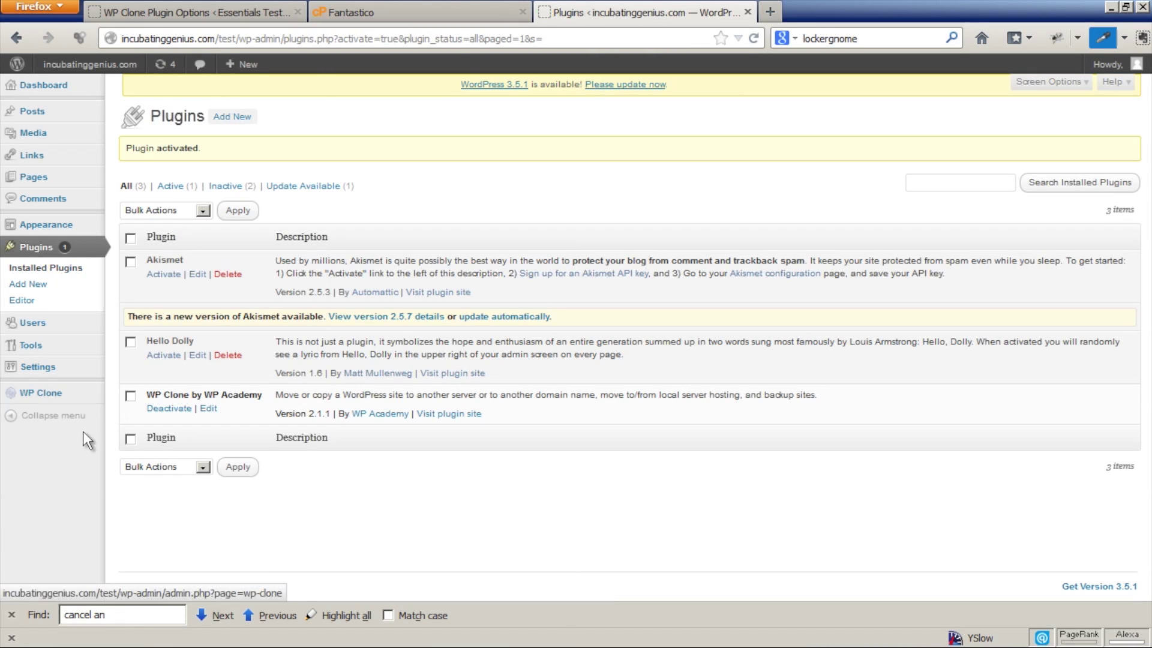
pyautogui.click(44, 394)
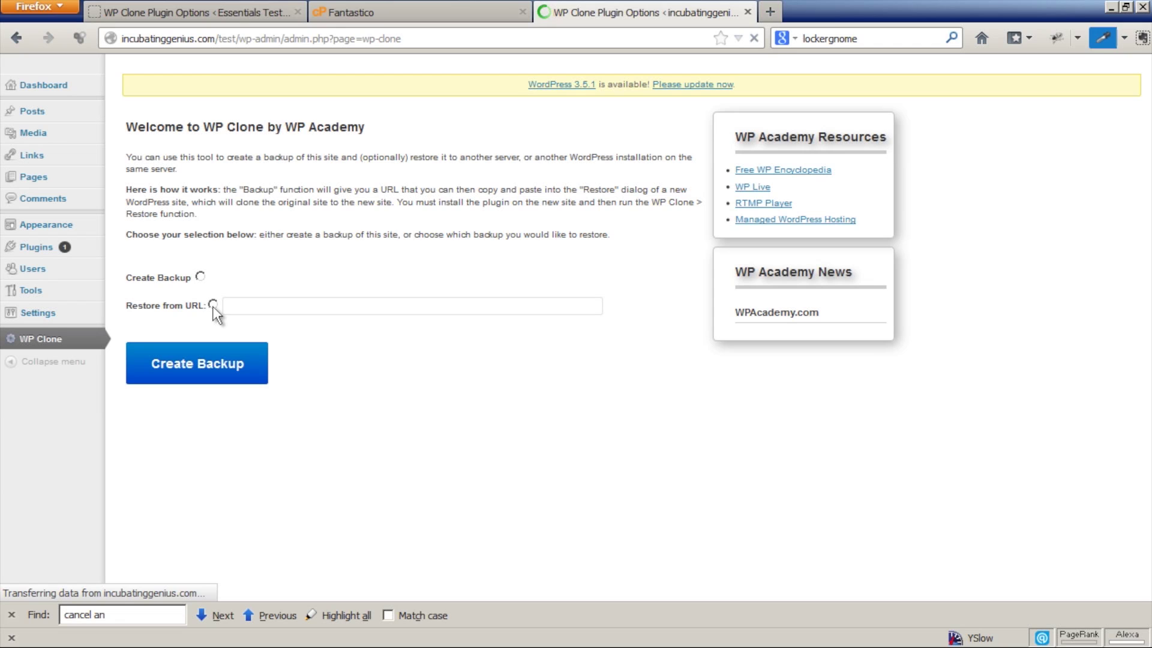
# Restore /test from the pasted root backup URL, agreeing to the overwrite and confirming.
pyautogui.click(212, 304)
pyautogui.click(247, 307)
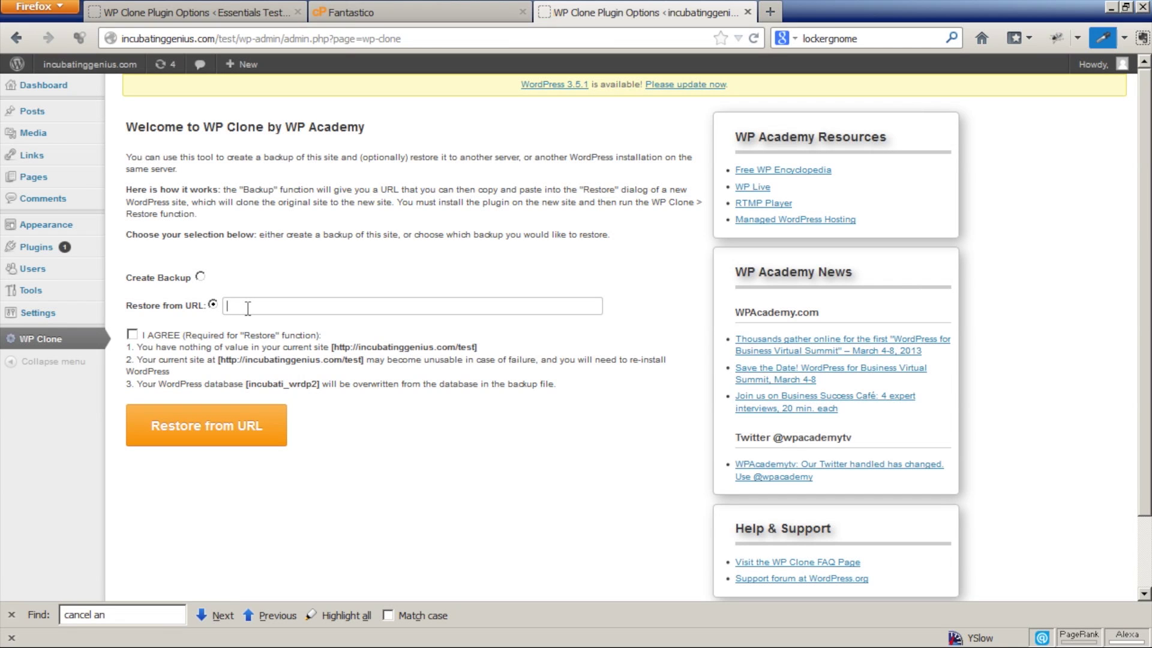
pyautogui.hotkey('ctrl', 'v')
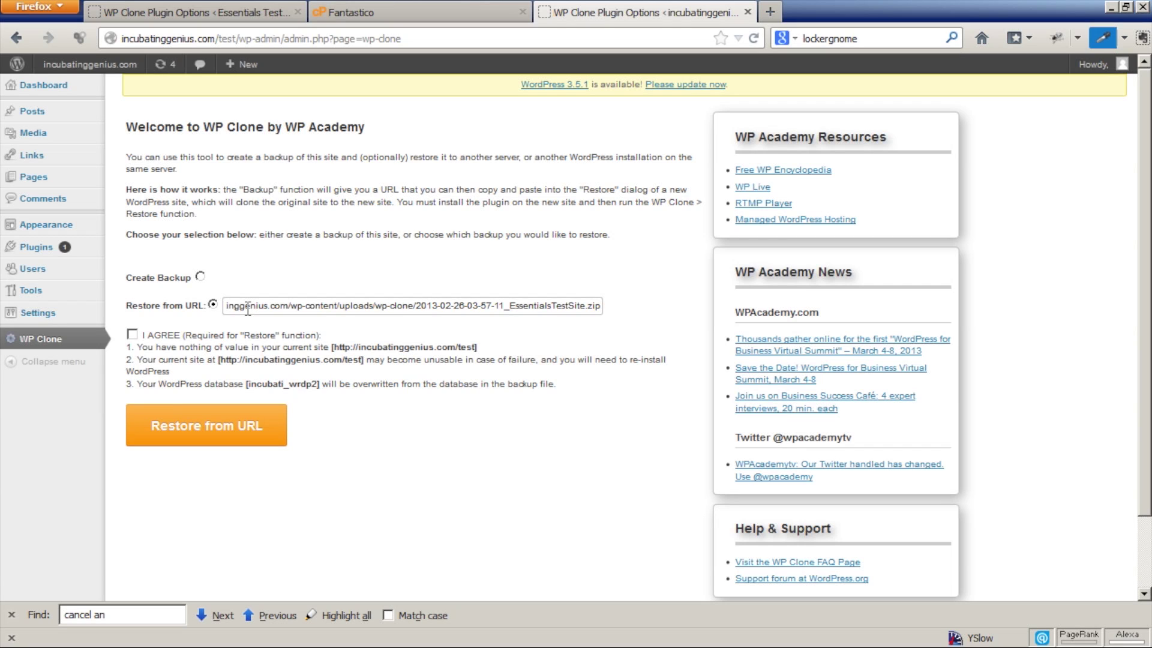
pyautogui.click(132, 334)
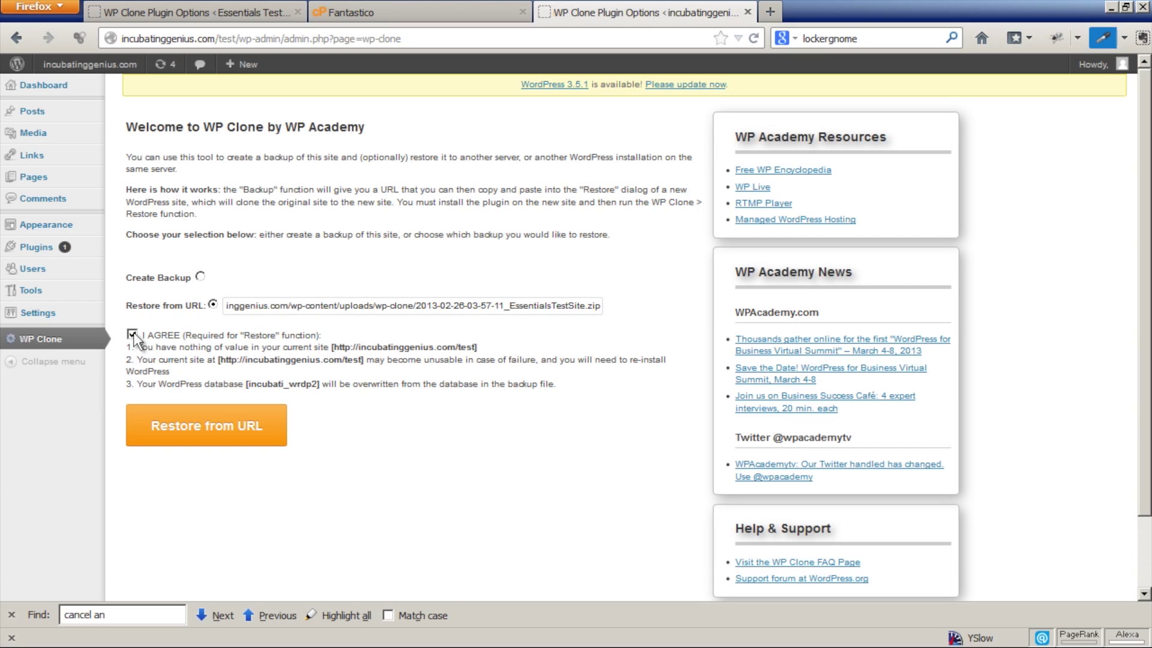
pyautogui.click(206, 425)
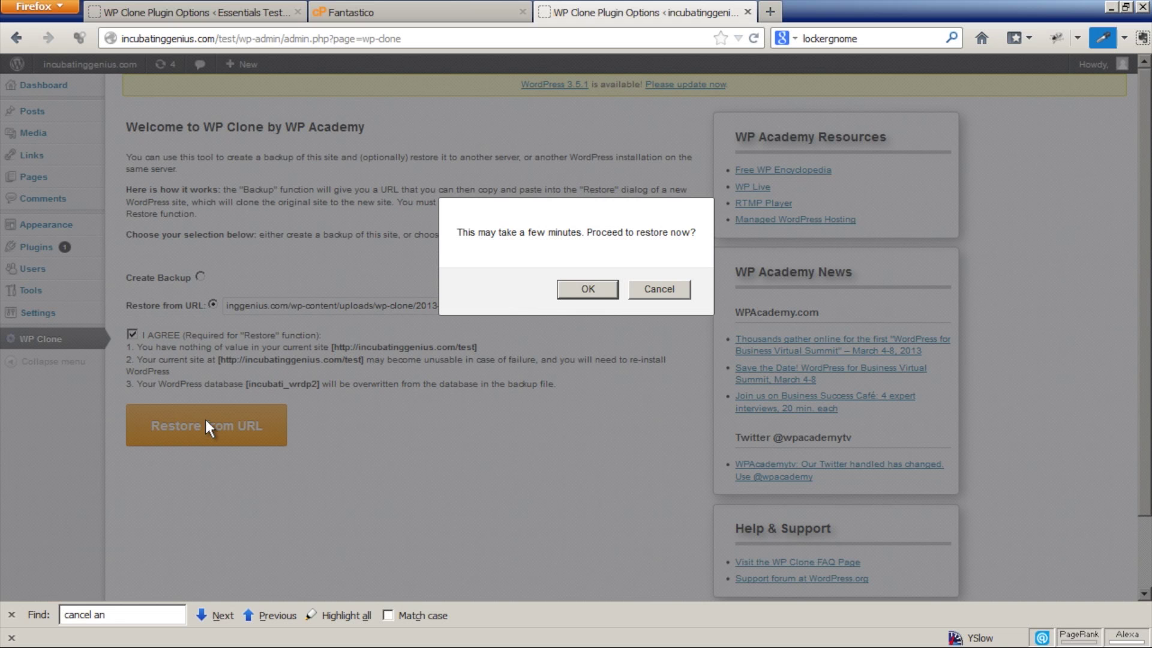
pyautogui.click(585, 288)
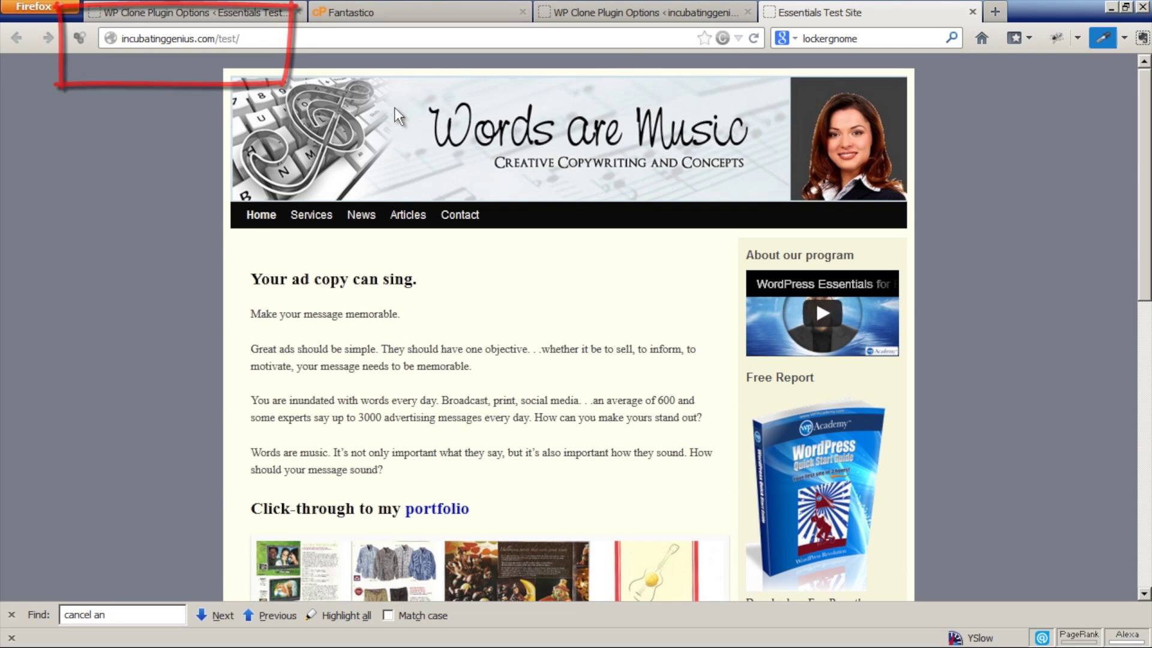
# Update the /test database, log back in, re-save permalinks as Month and name, and view the front page.
pyautogui.click(600, 18)
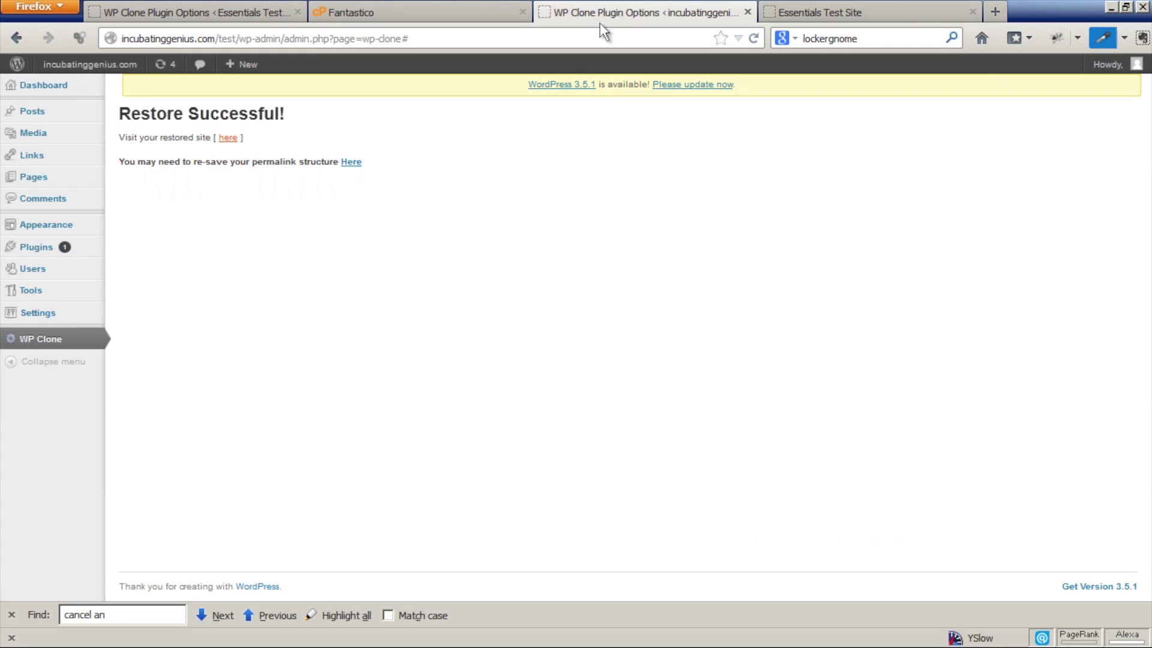
pyautogui.click(351, 163)
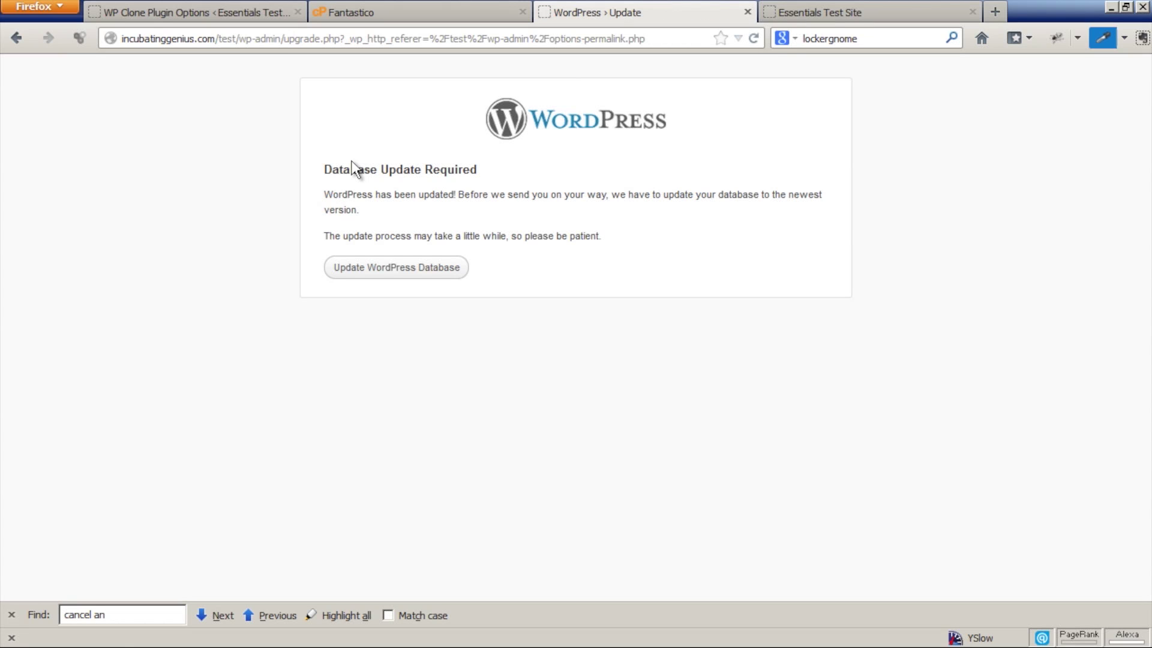
pyautogui.click(373, 270)
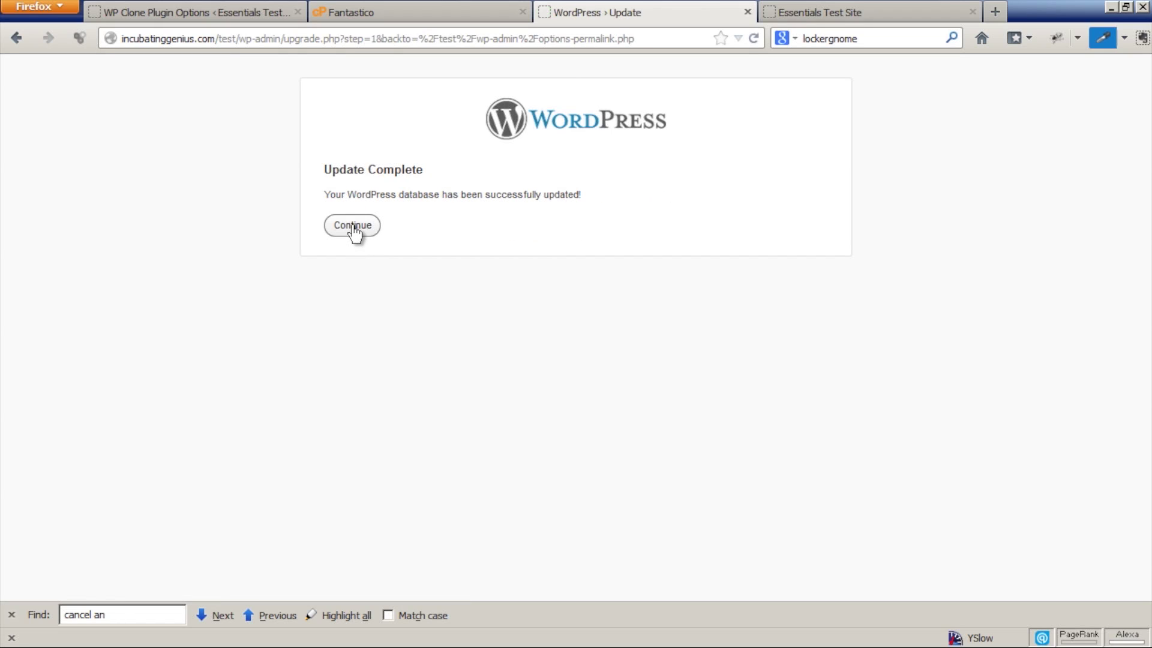
pyautogui.click(353, 227)
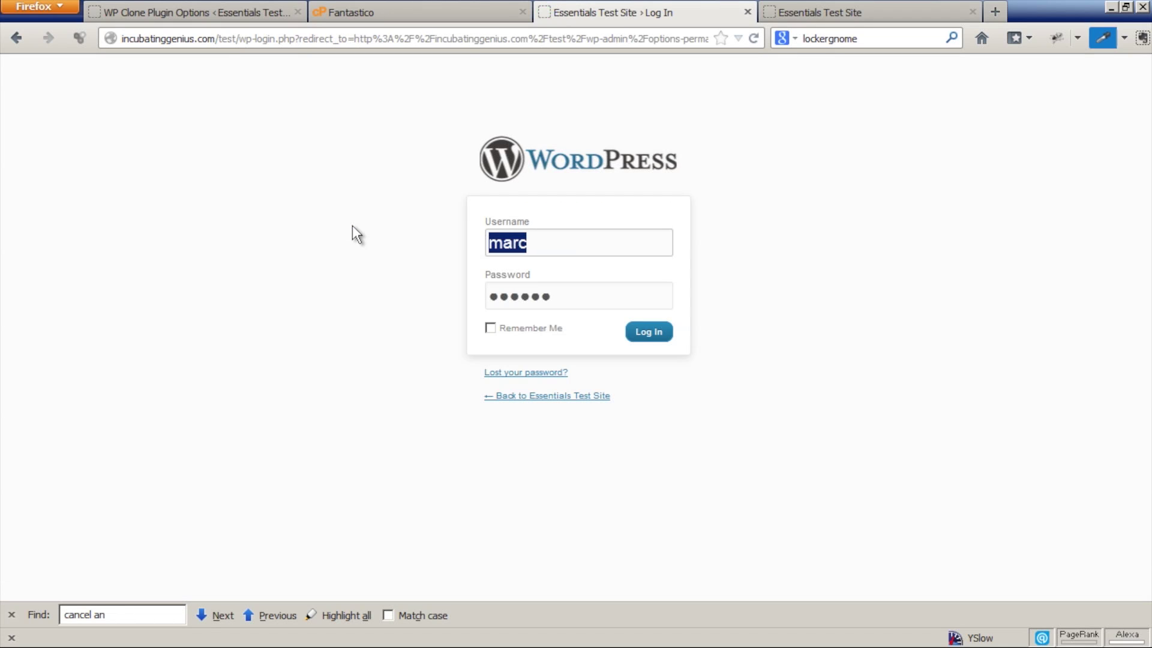
pyautogui.click(659, 338)
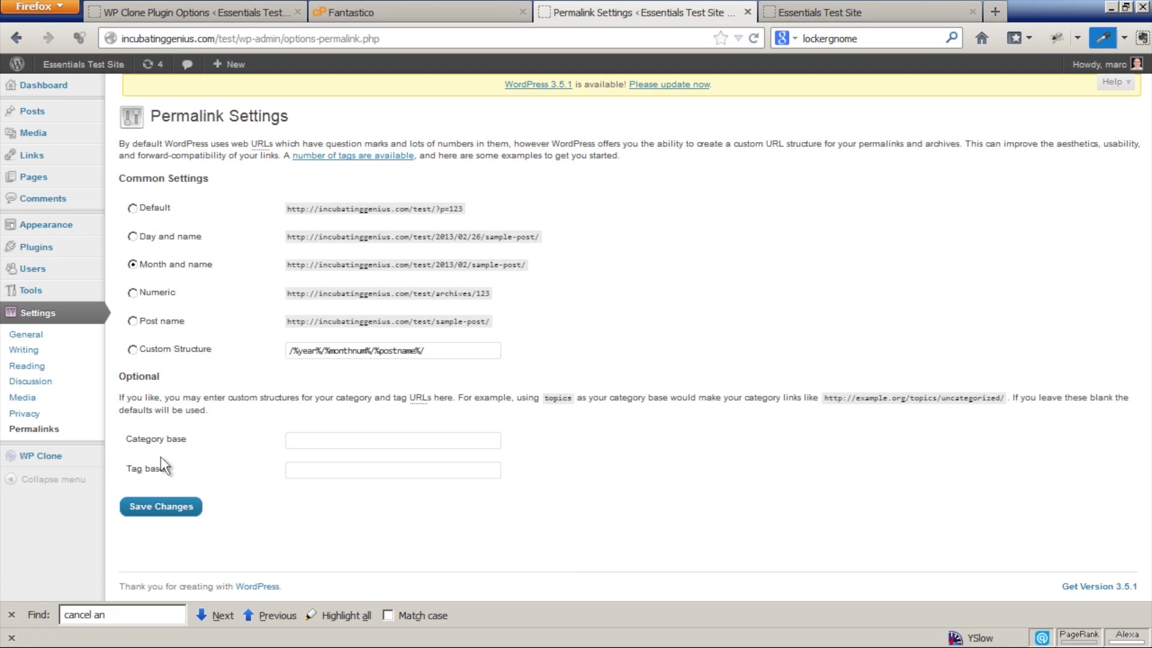
pyautogui.click(150, 506)
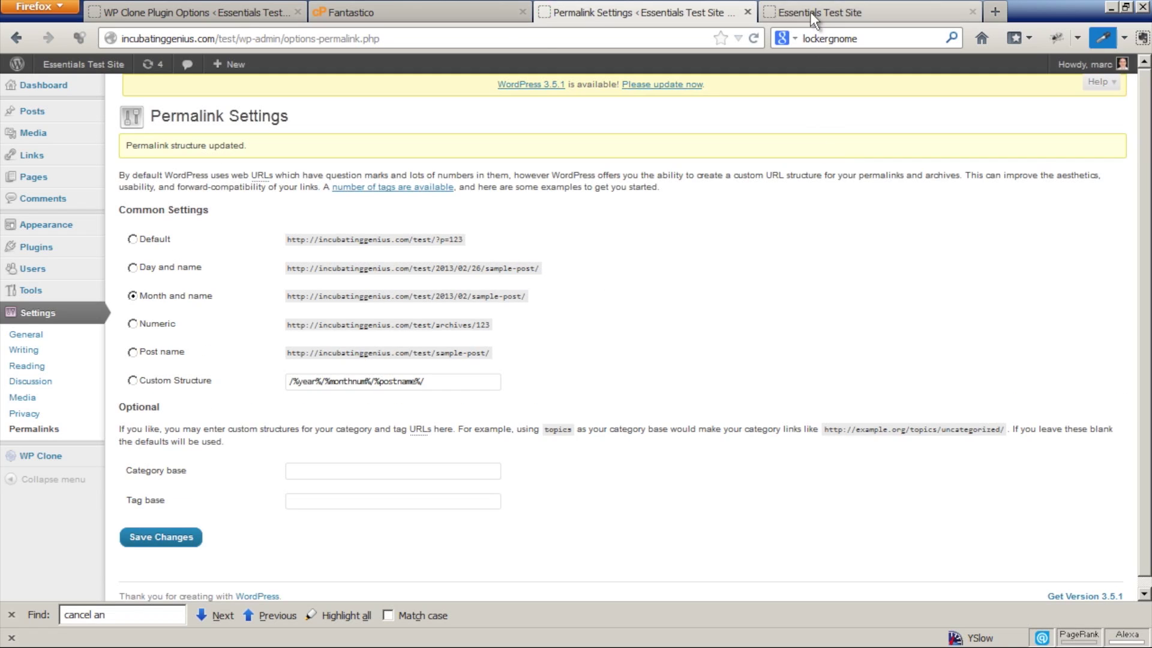
pyautogui.click(810, 12)
# Reload the cloned /test front page, then go to Services › Copywriting in the site menu.
pyautogui.click(756, 39)
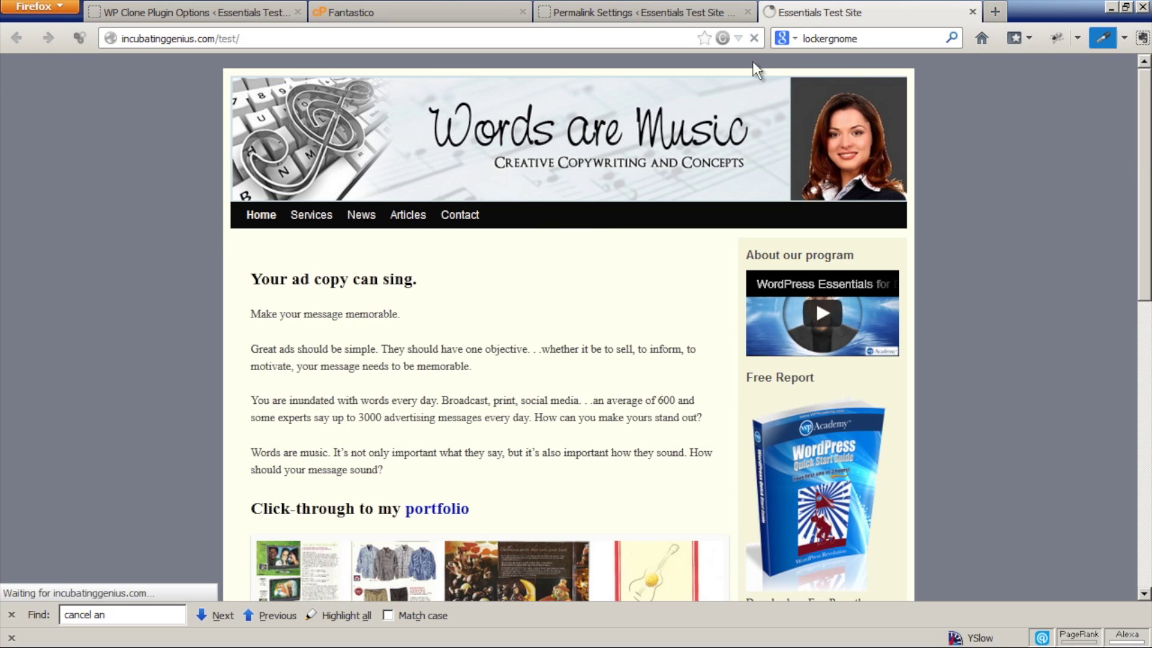
pyautogui.moveTo(329, 239)
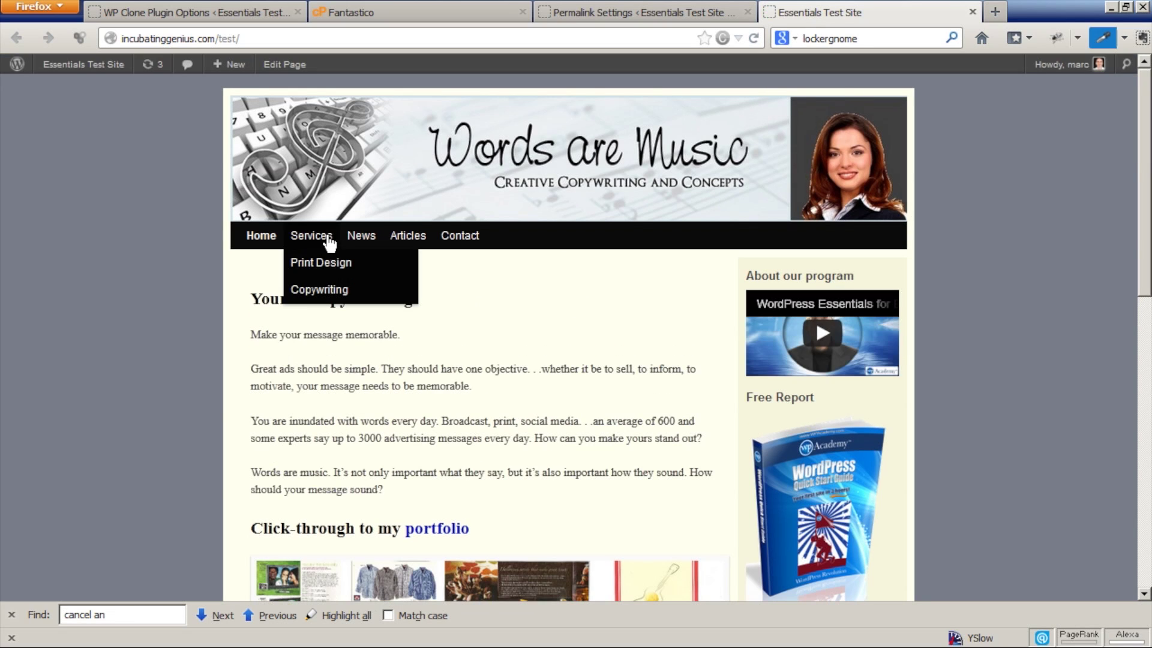
pyautogui.click(330, 299)
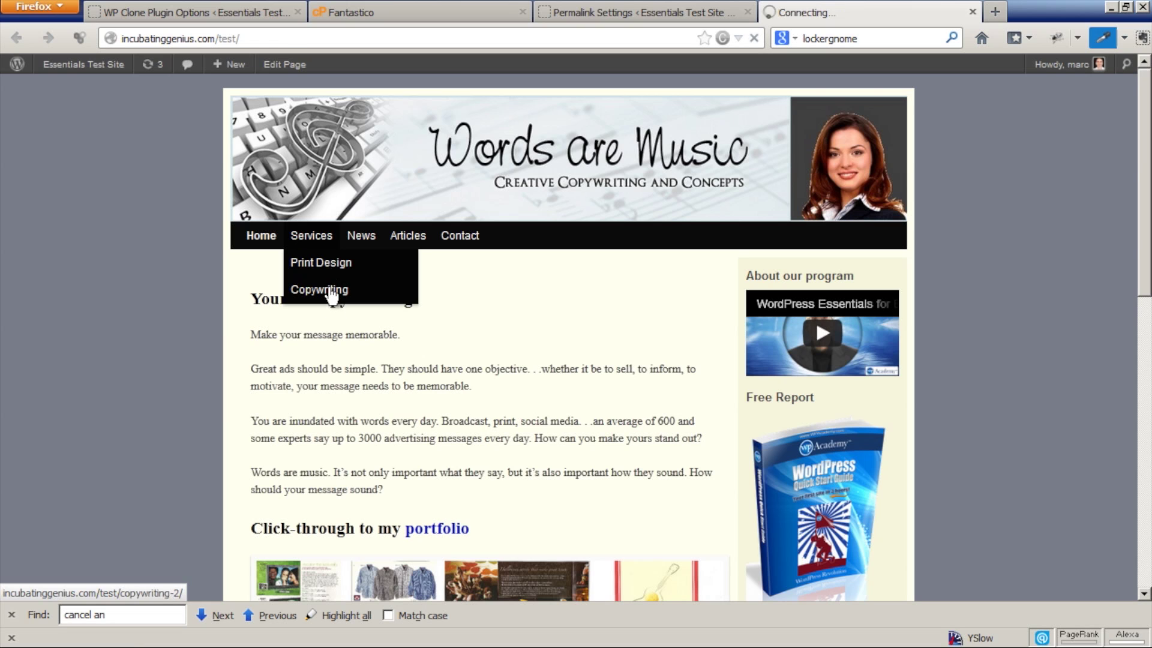